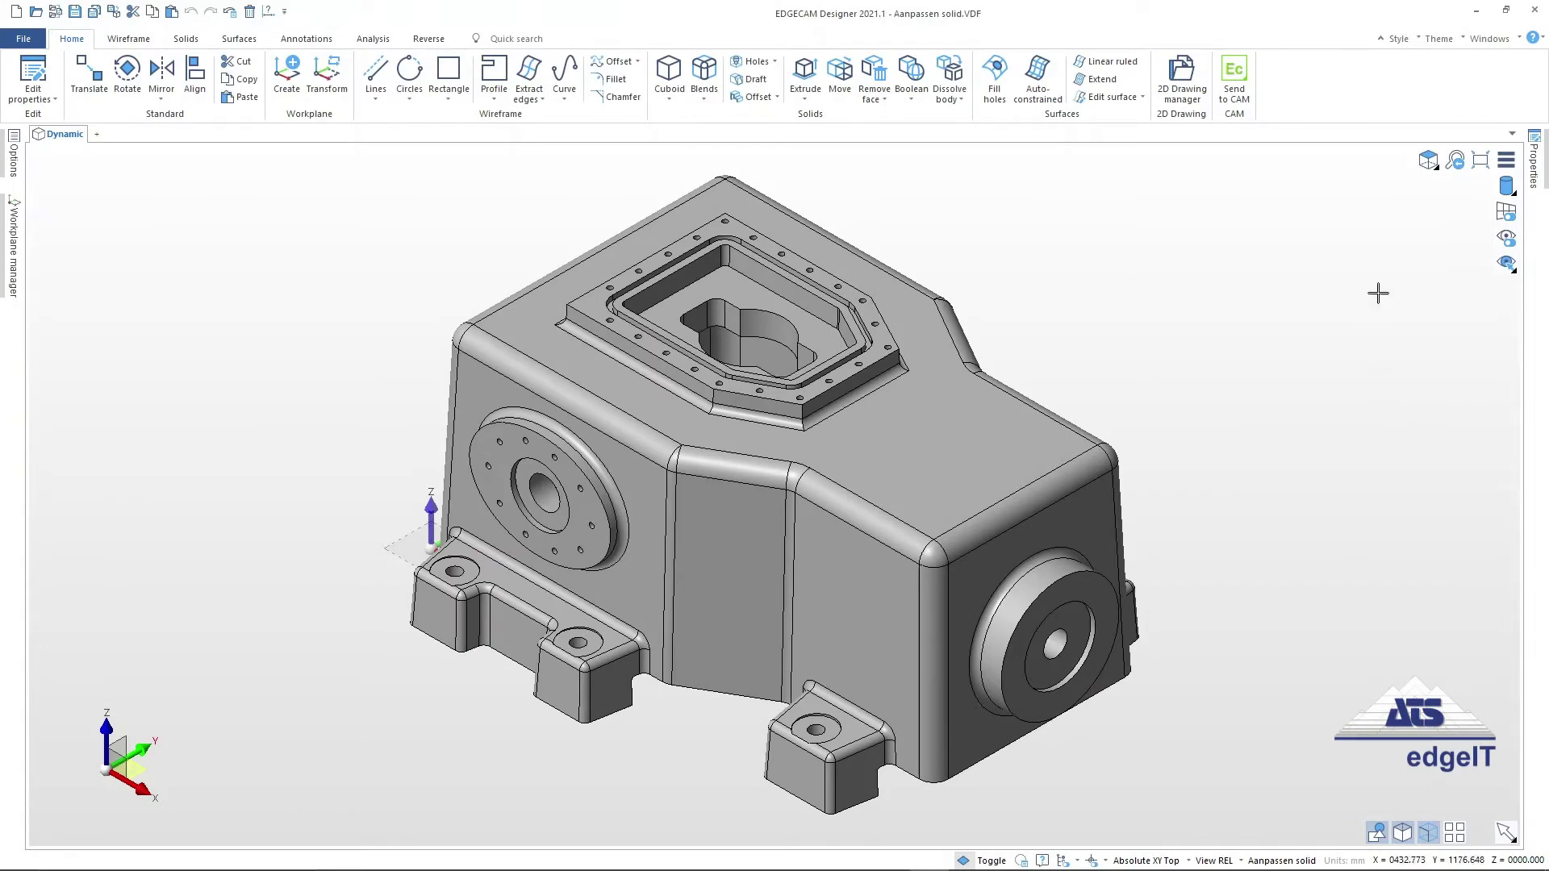
# Step: Switch to Top view so the gearbox housing is seen from directly above
pyautogui.click(1426, 164)
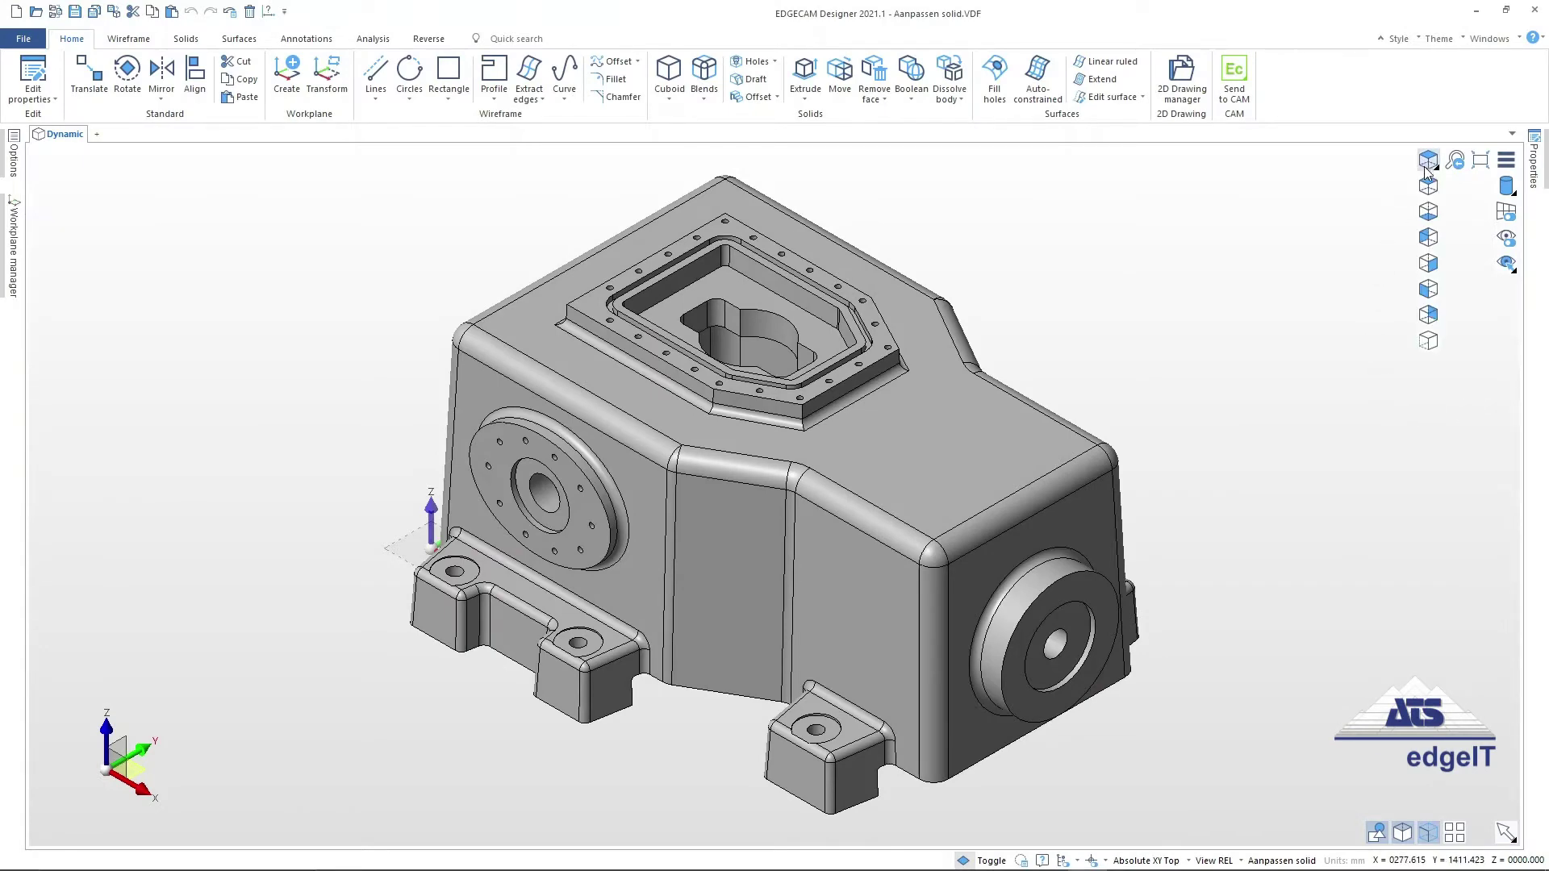
pyautogui.click(1428, 186)
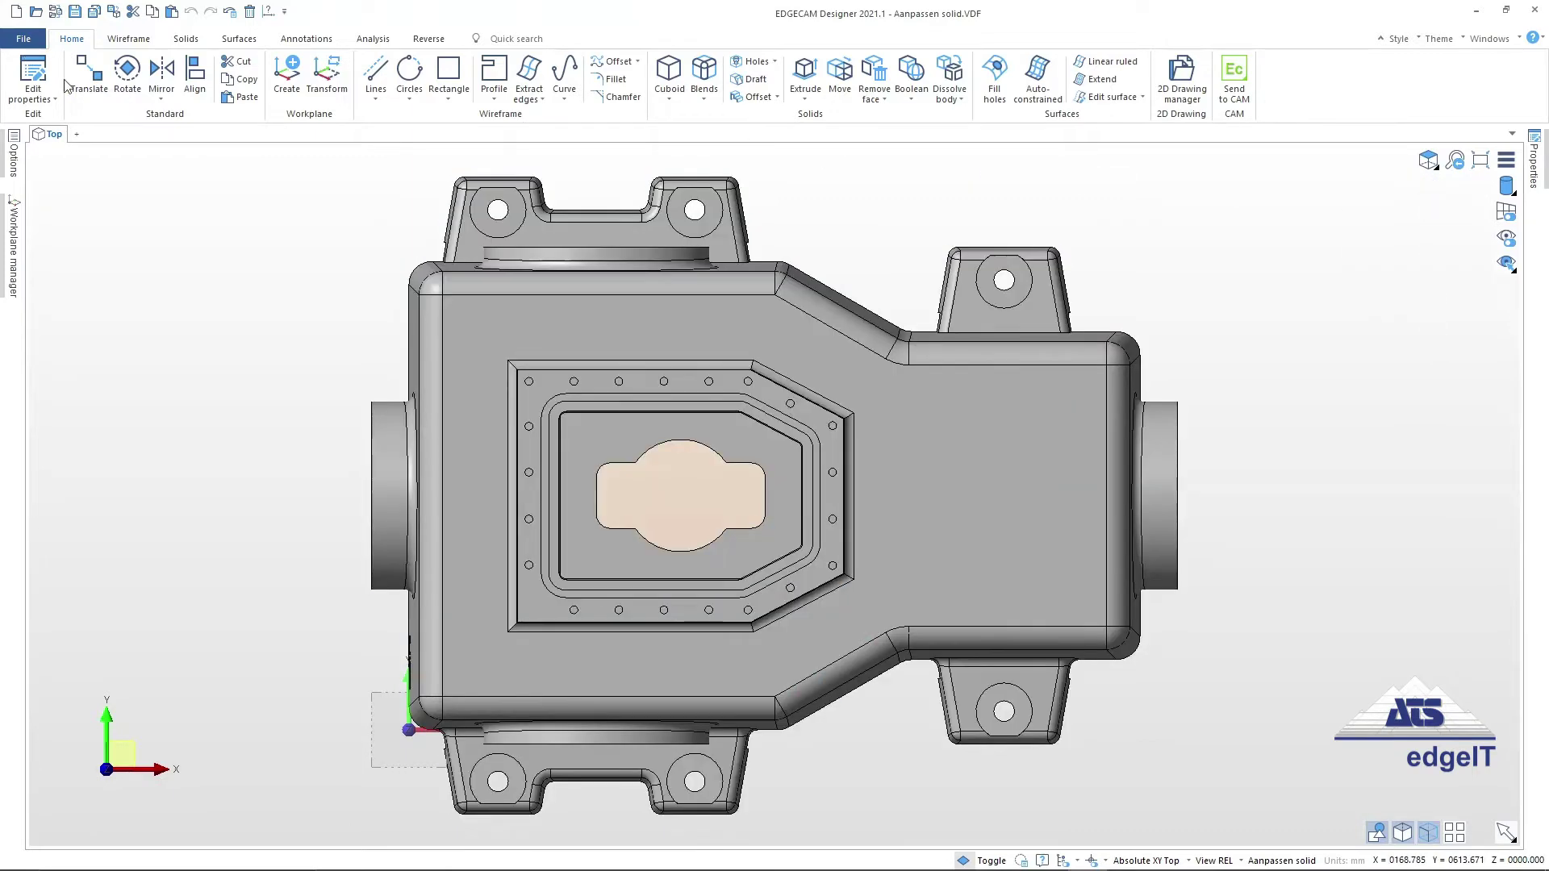
pyautogui.click(114, 41)
# Step: Draw a vertical line across the housing's narrow section, from above it to below it
pyautogui.click(120, 71)
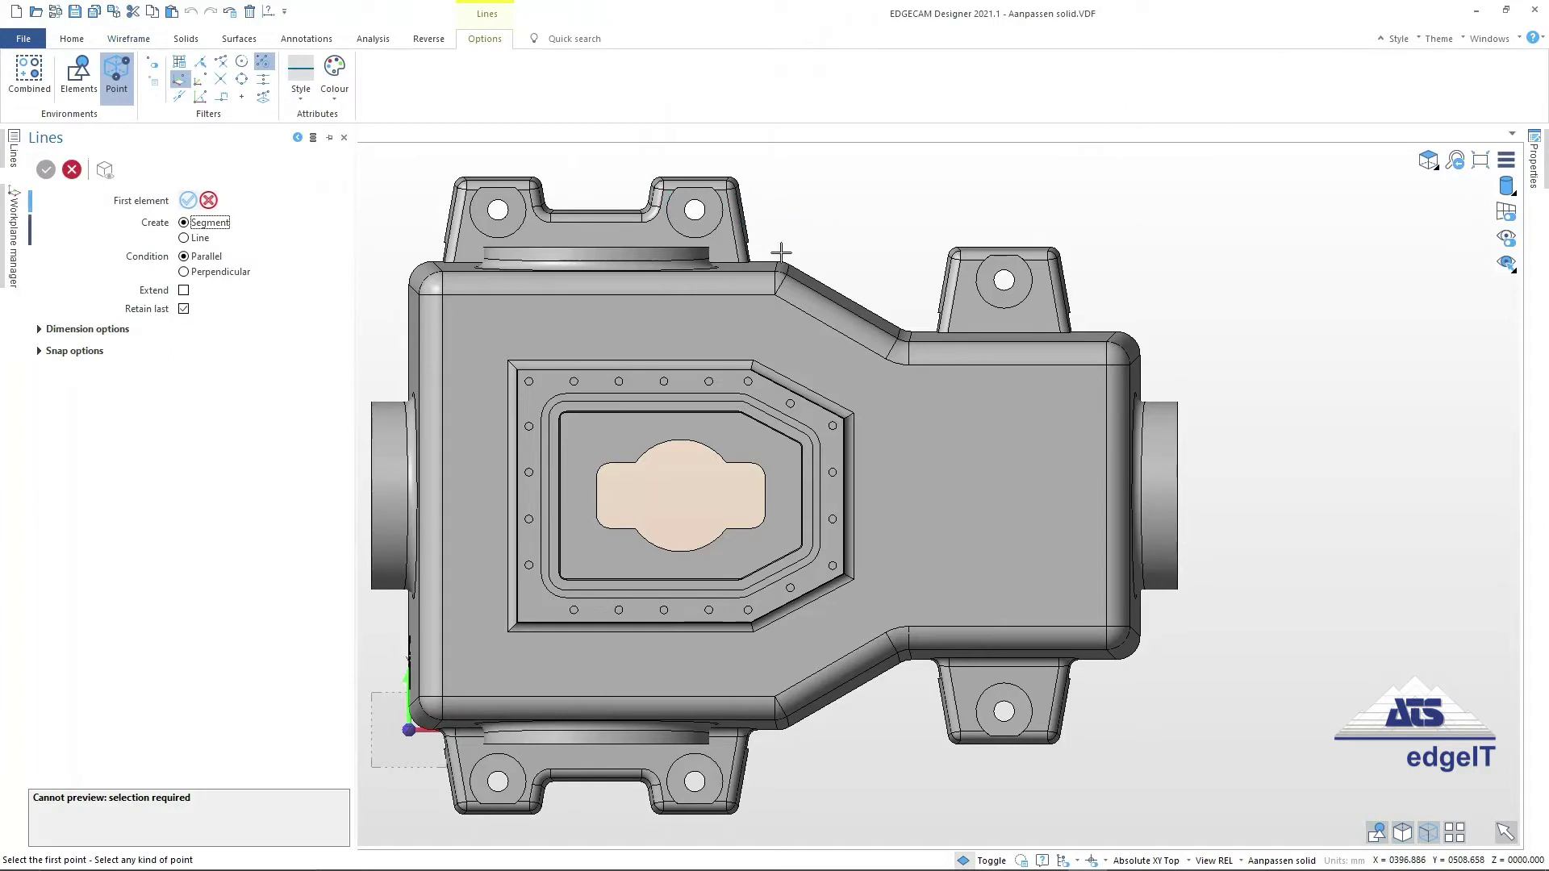
pyautogui.click(920, 277)
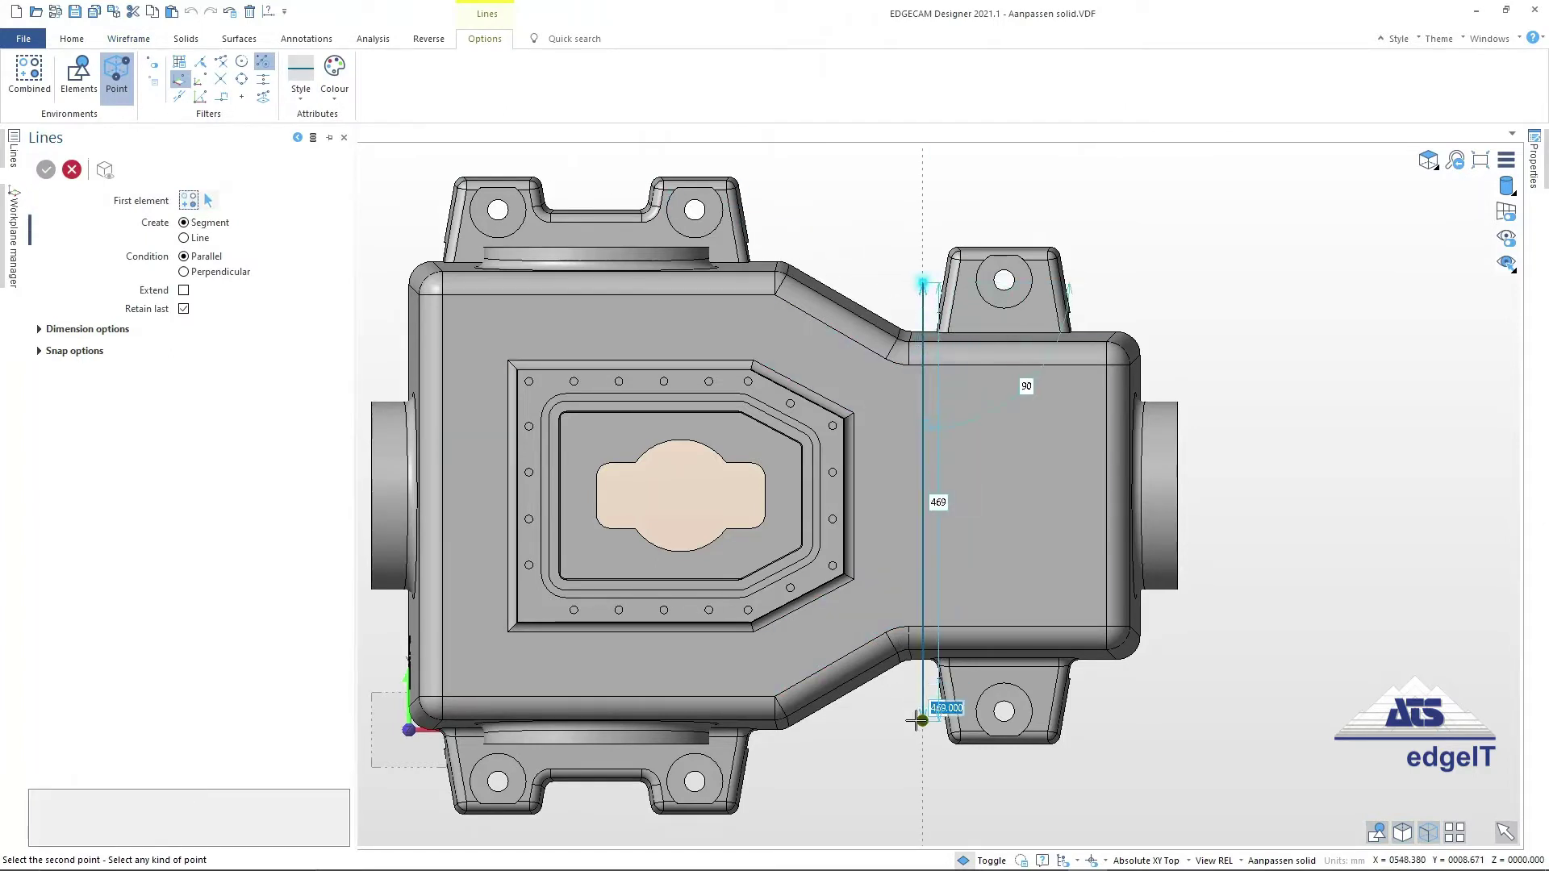
pyautogui.click(917, 721)
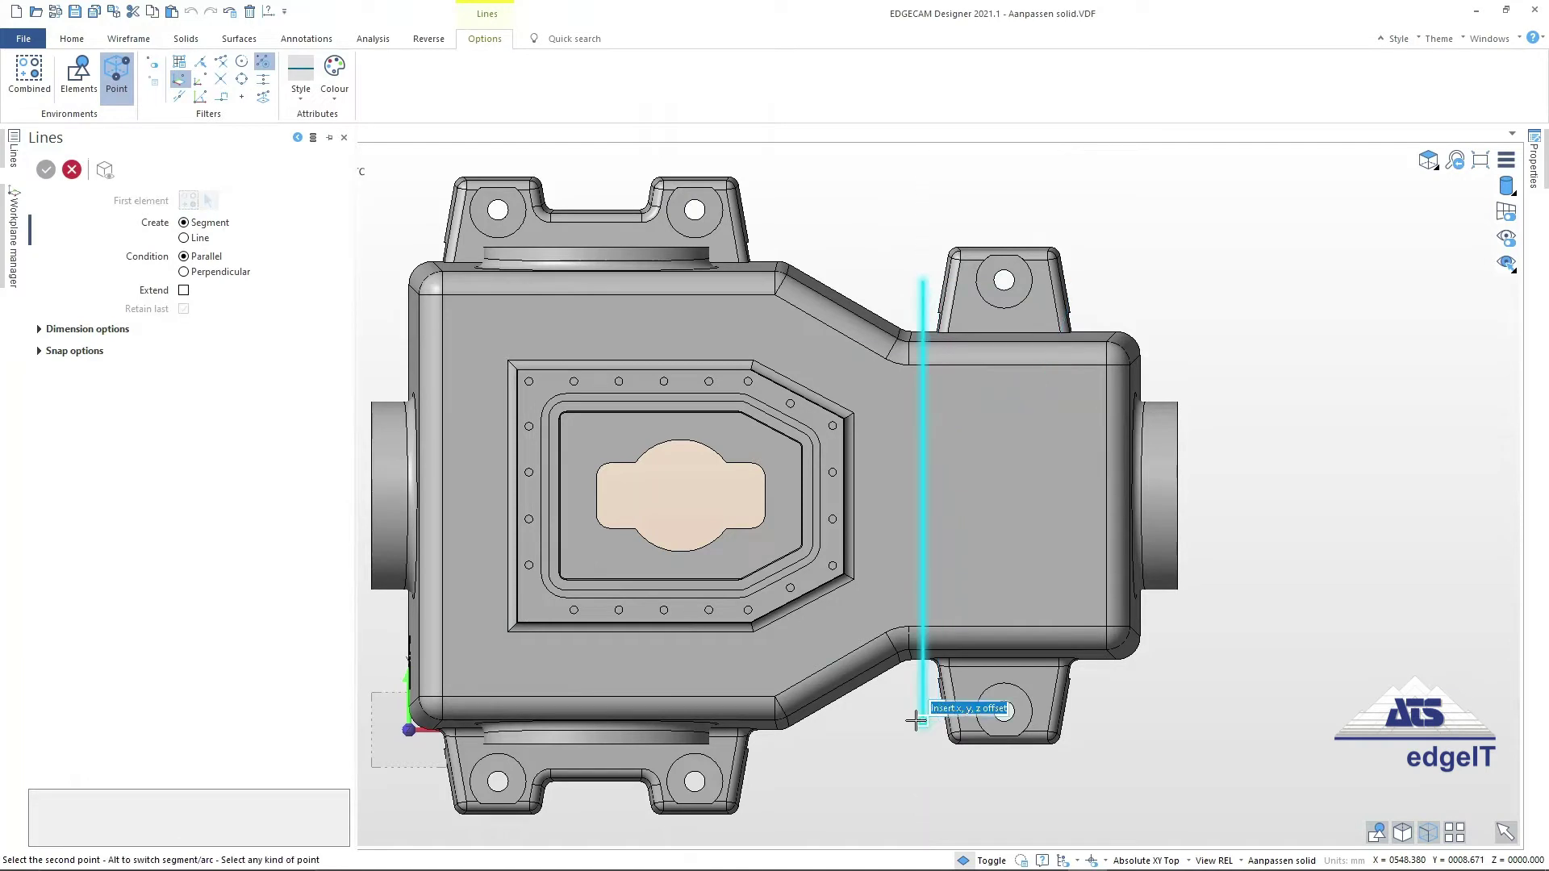
pyautogui.click(917, 720)
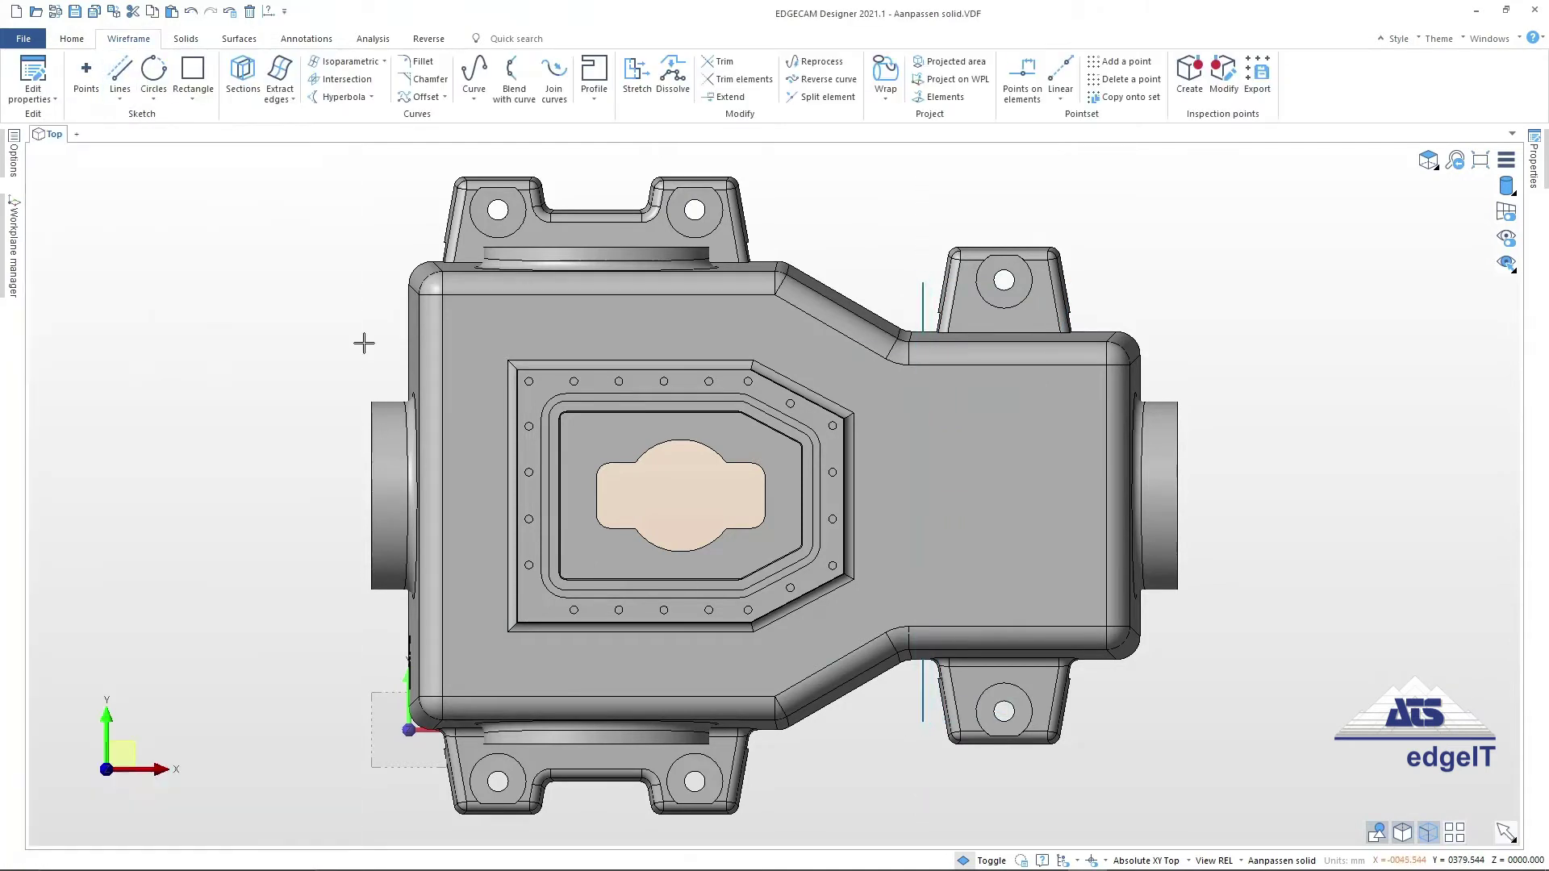
pyautogui.click(186, 39)
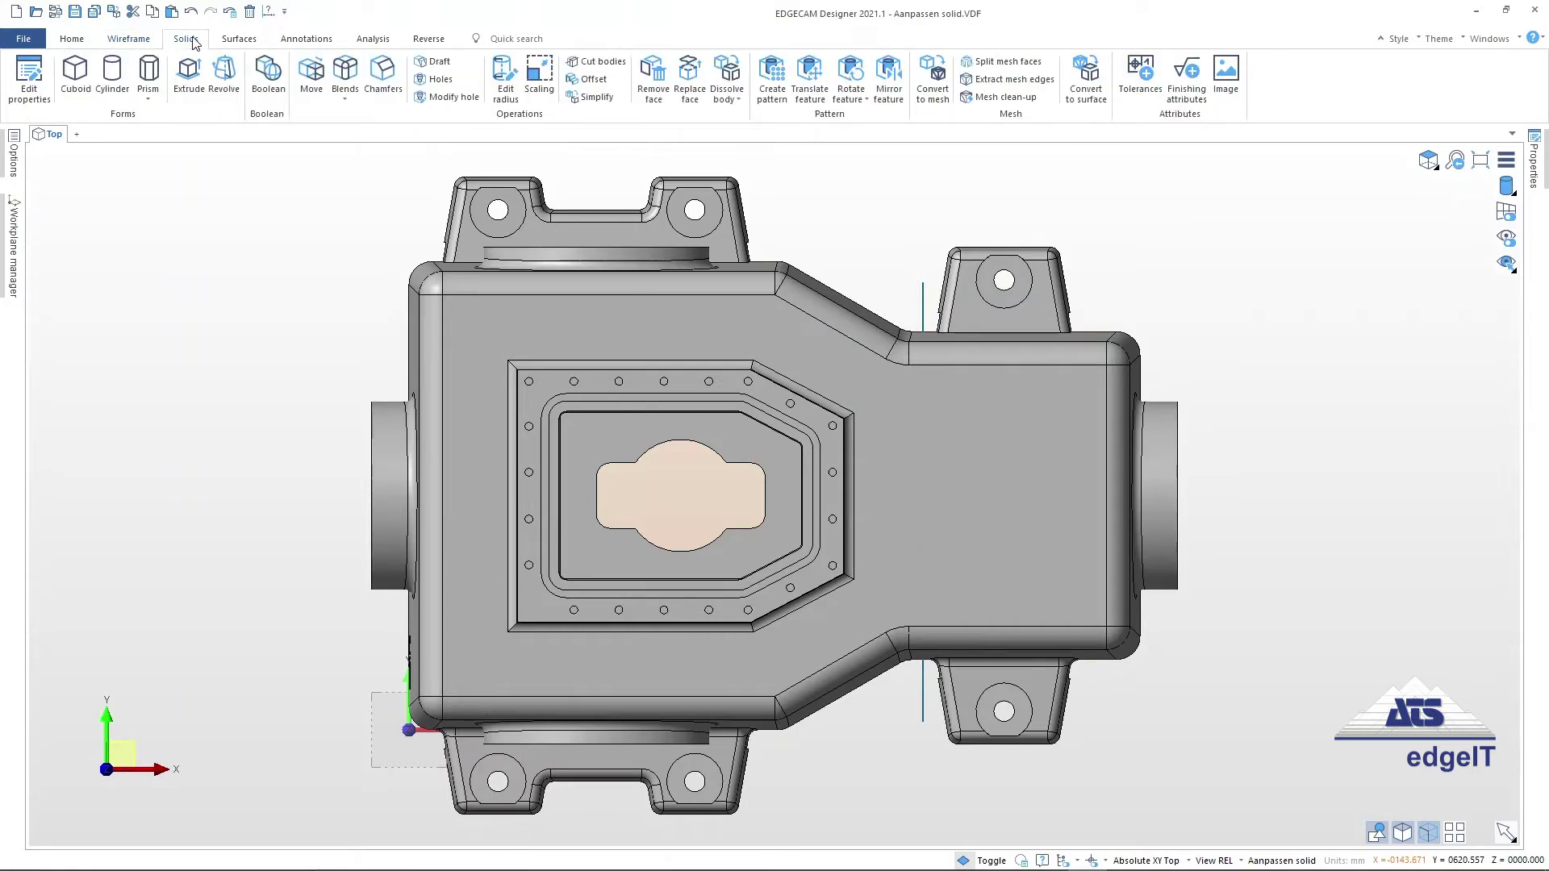
# Step: Cut the housing solid into two bodies, using the vertical line as the cutting element
pyautogui.click(599, 65)
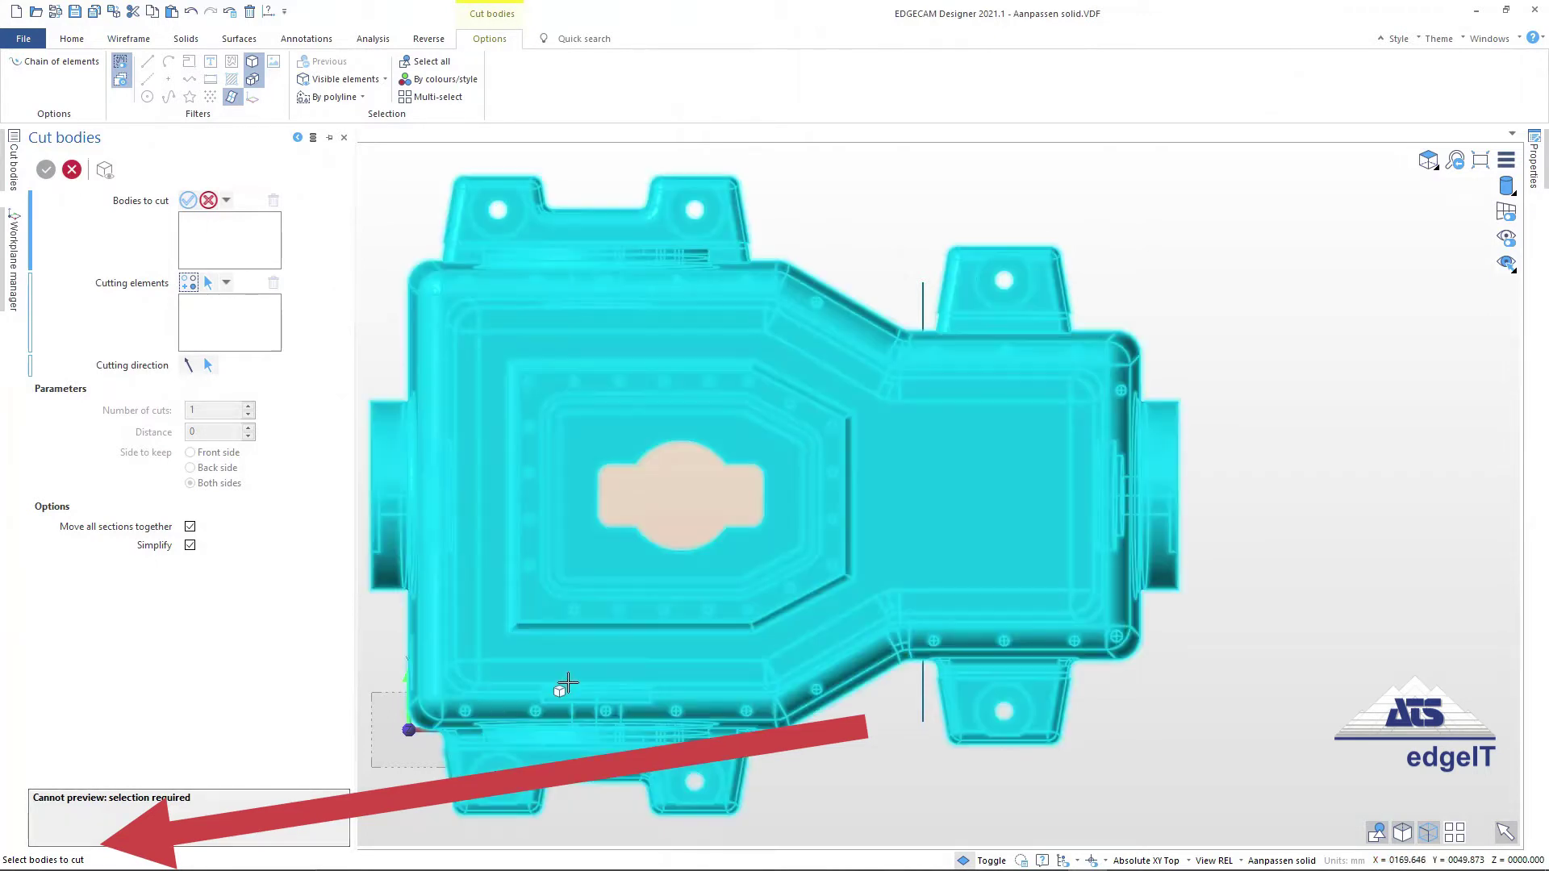
pyautogui.click(568, 684)
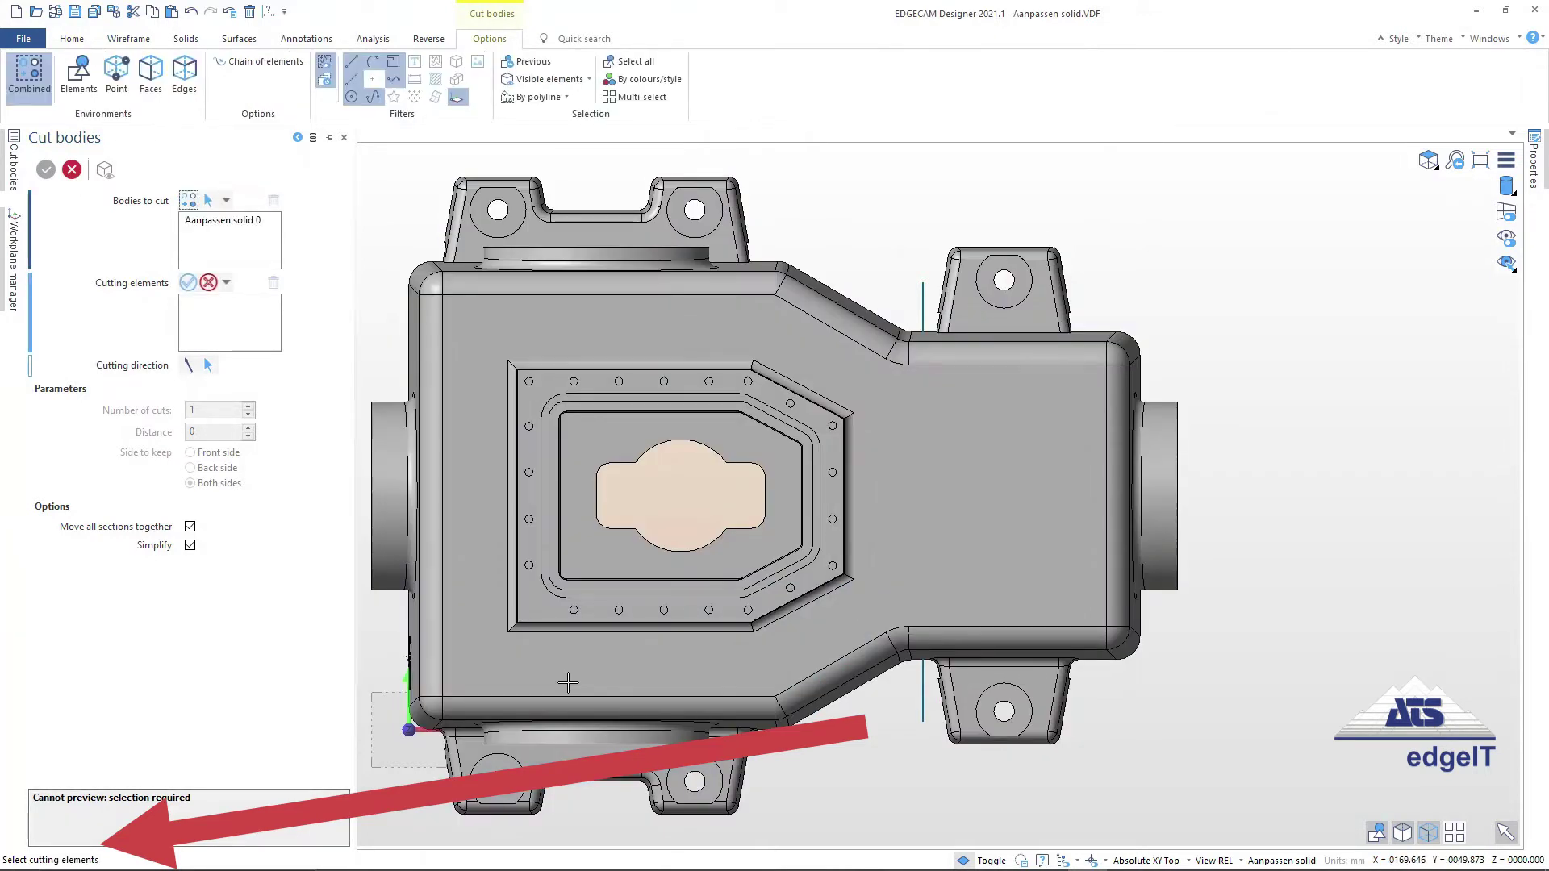
pyautogui.click(924, 292)
pyautogui.moveTo(818, 284)
pyautogui.mouseDown(button='middle')
pyautogui.moveTo(816, 124)
pyautogui.moveTo(823, 191)
pyautogui.mouseUp(button='middle')
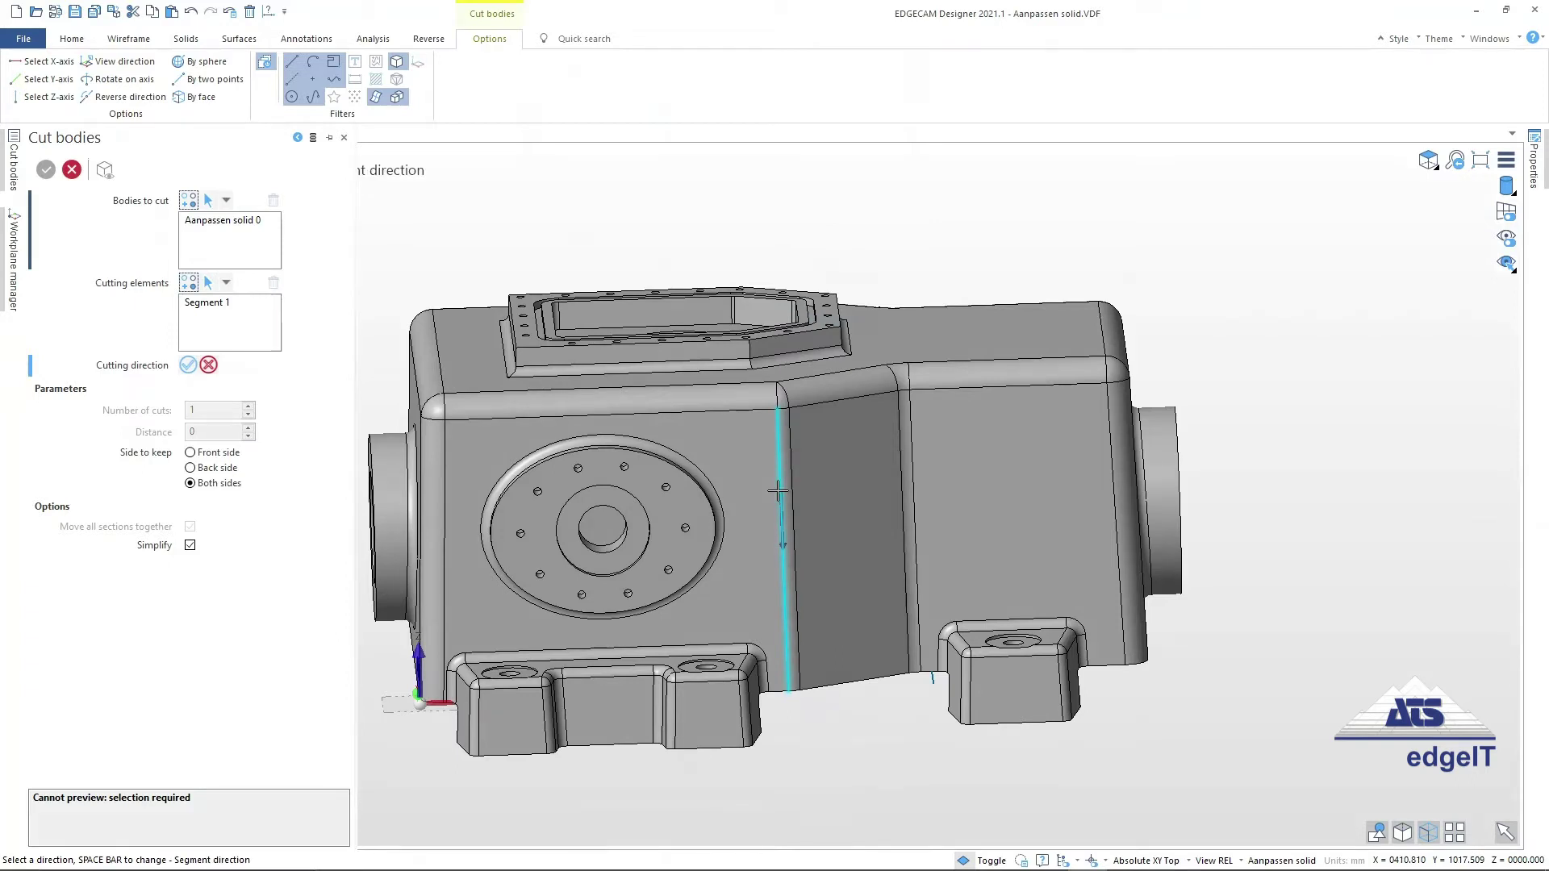
pyautogui.click(778, 491)
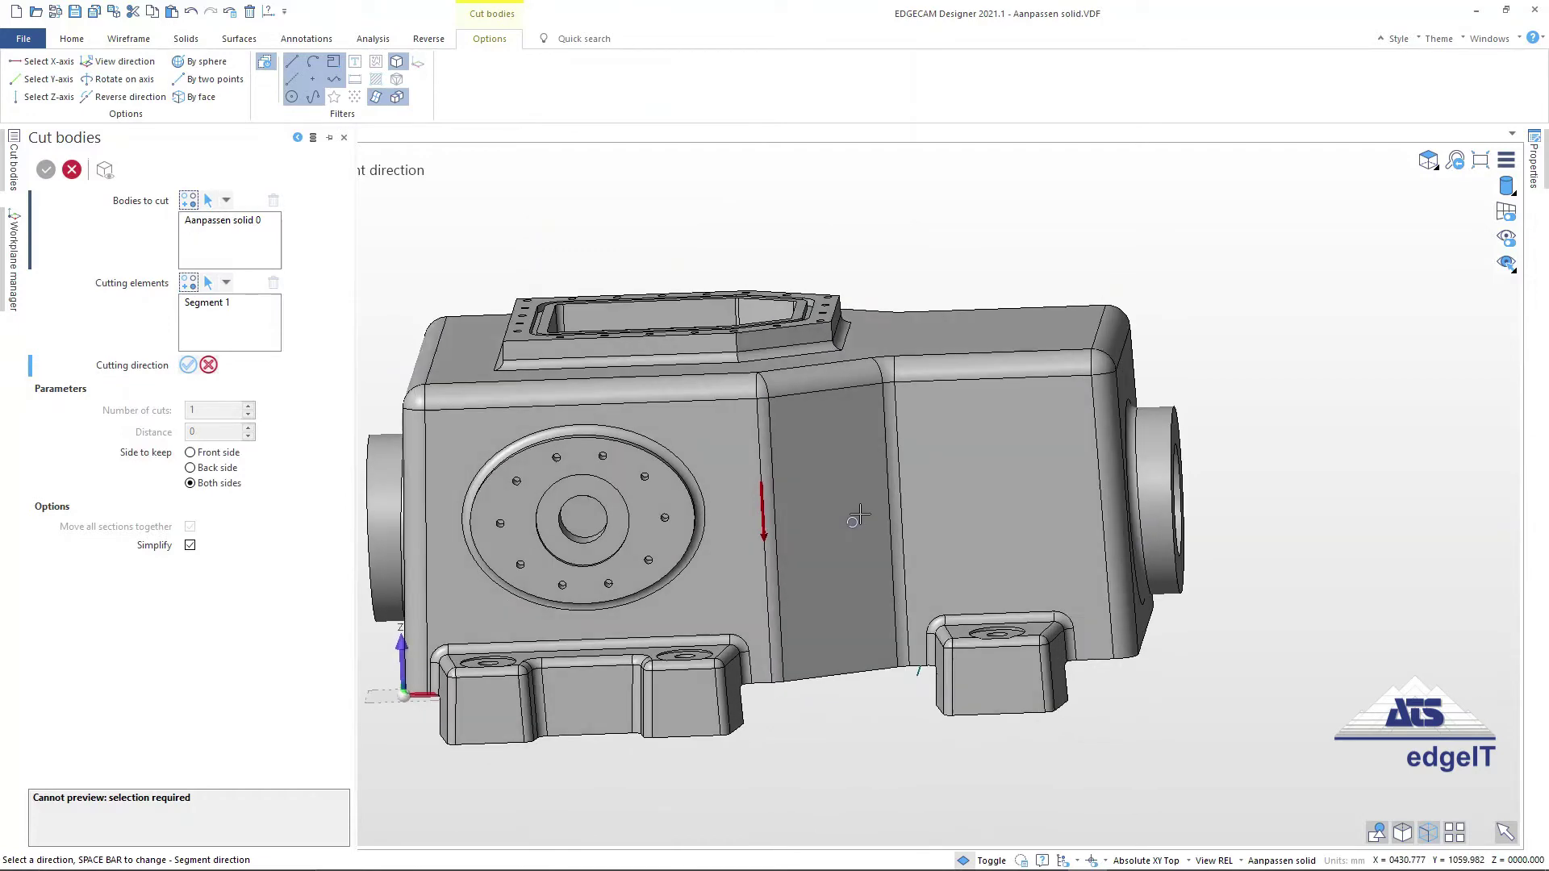
pyautogui.click(484, 235)
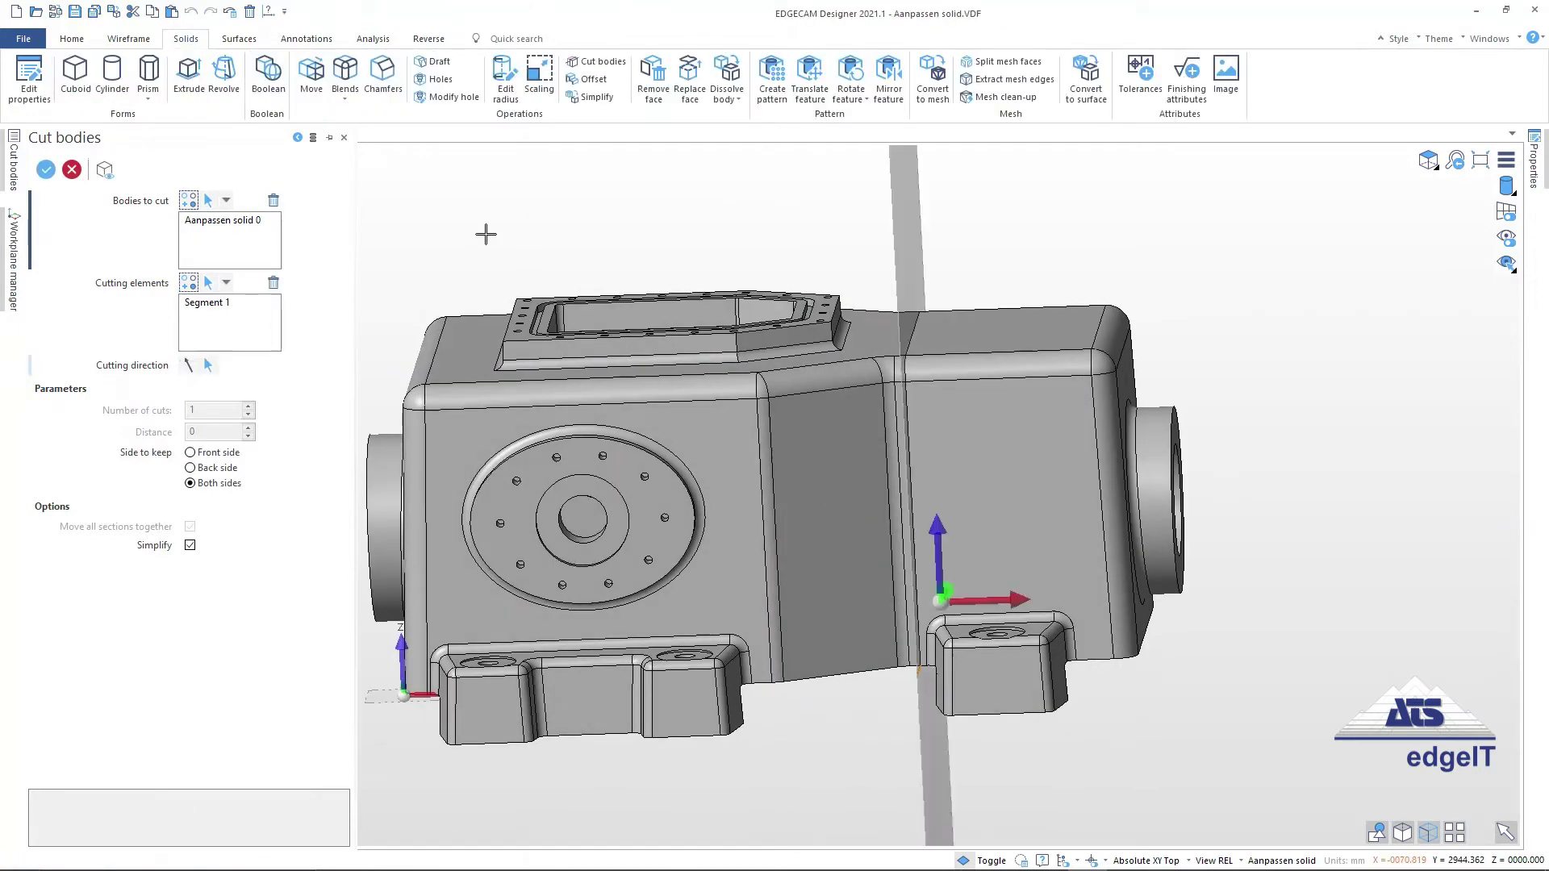
pyautogui.moveTo(900, 238)
pyautogui.mouseDown(button='middle')
pyautogui.moveTo(923, 231)
pyautogui.moveTo(916, 292)
pyautogui.moveTo(939, 303)
pyautogui.mouseUp(button='middle')
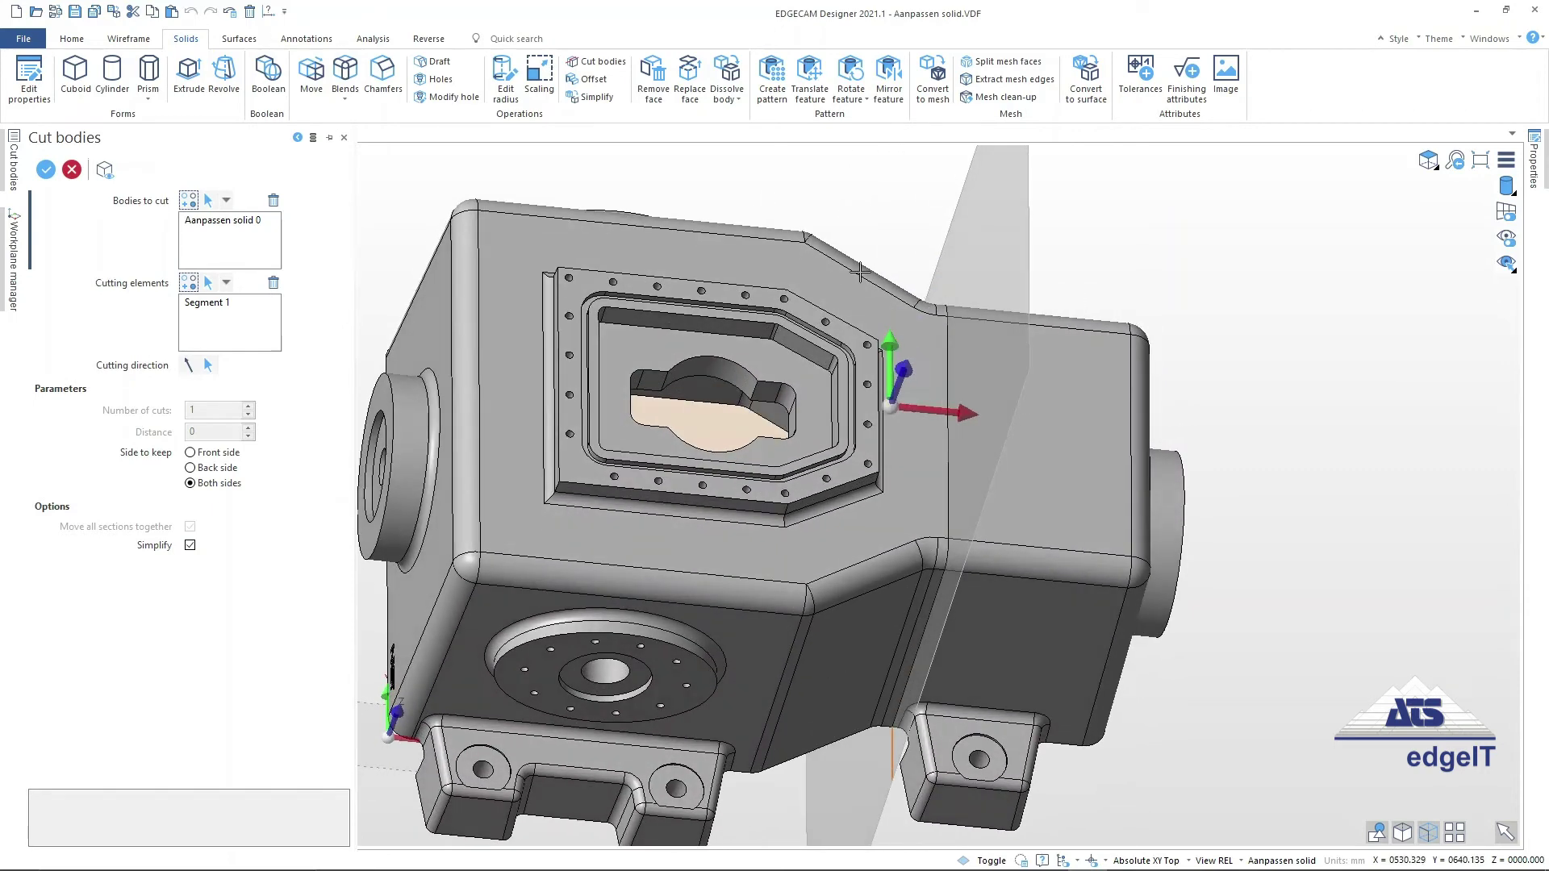
pyautogui.click(47, 169)
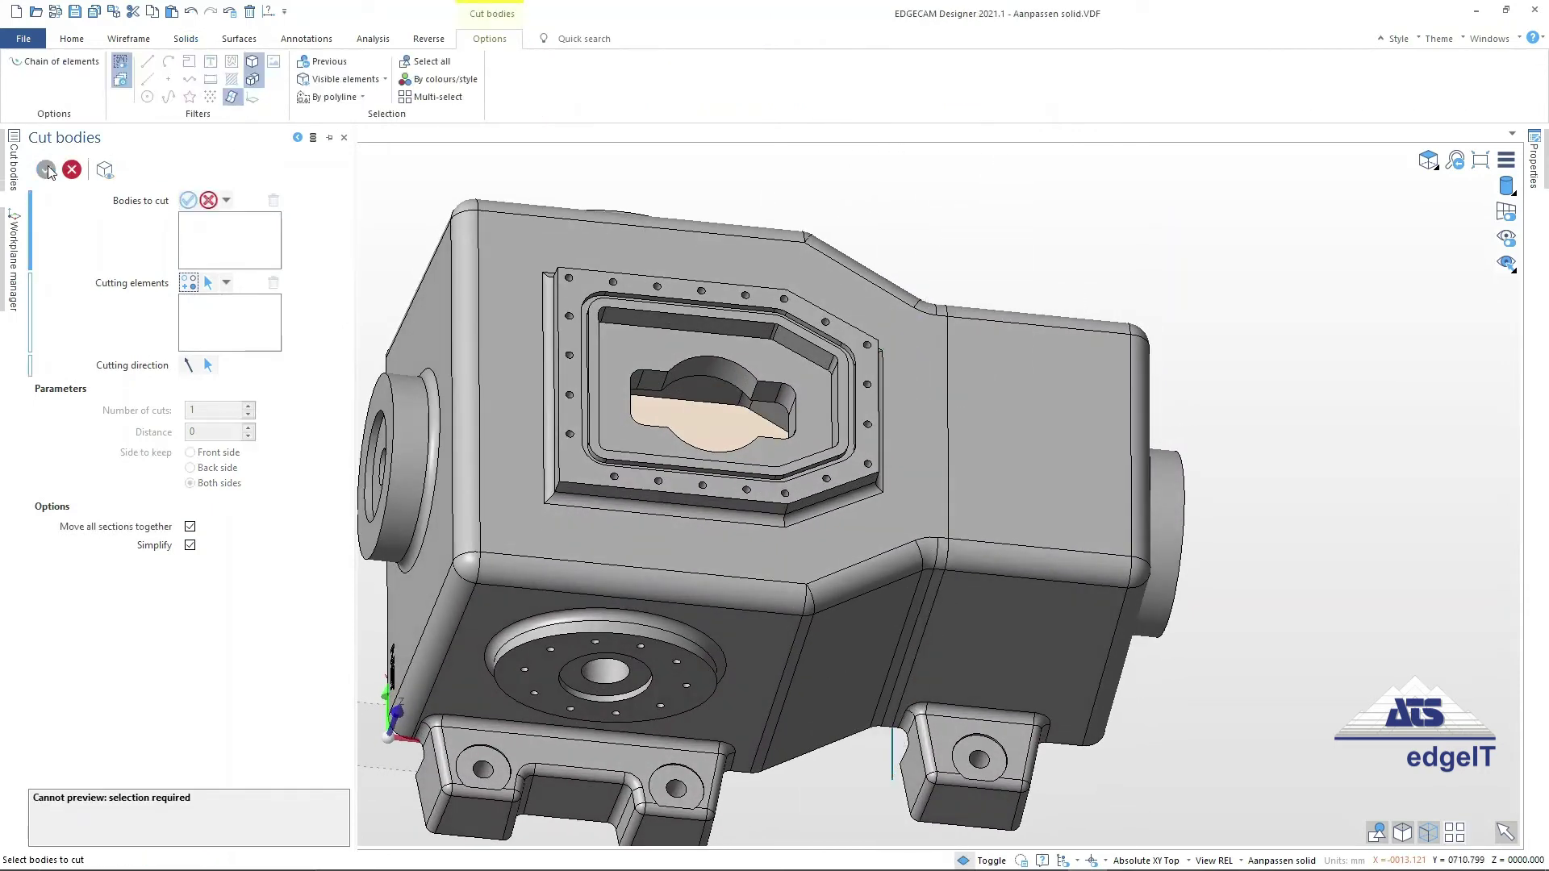
pyautogui.click(74, 40)
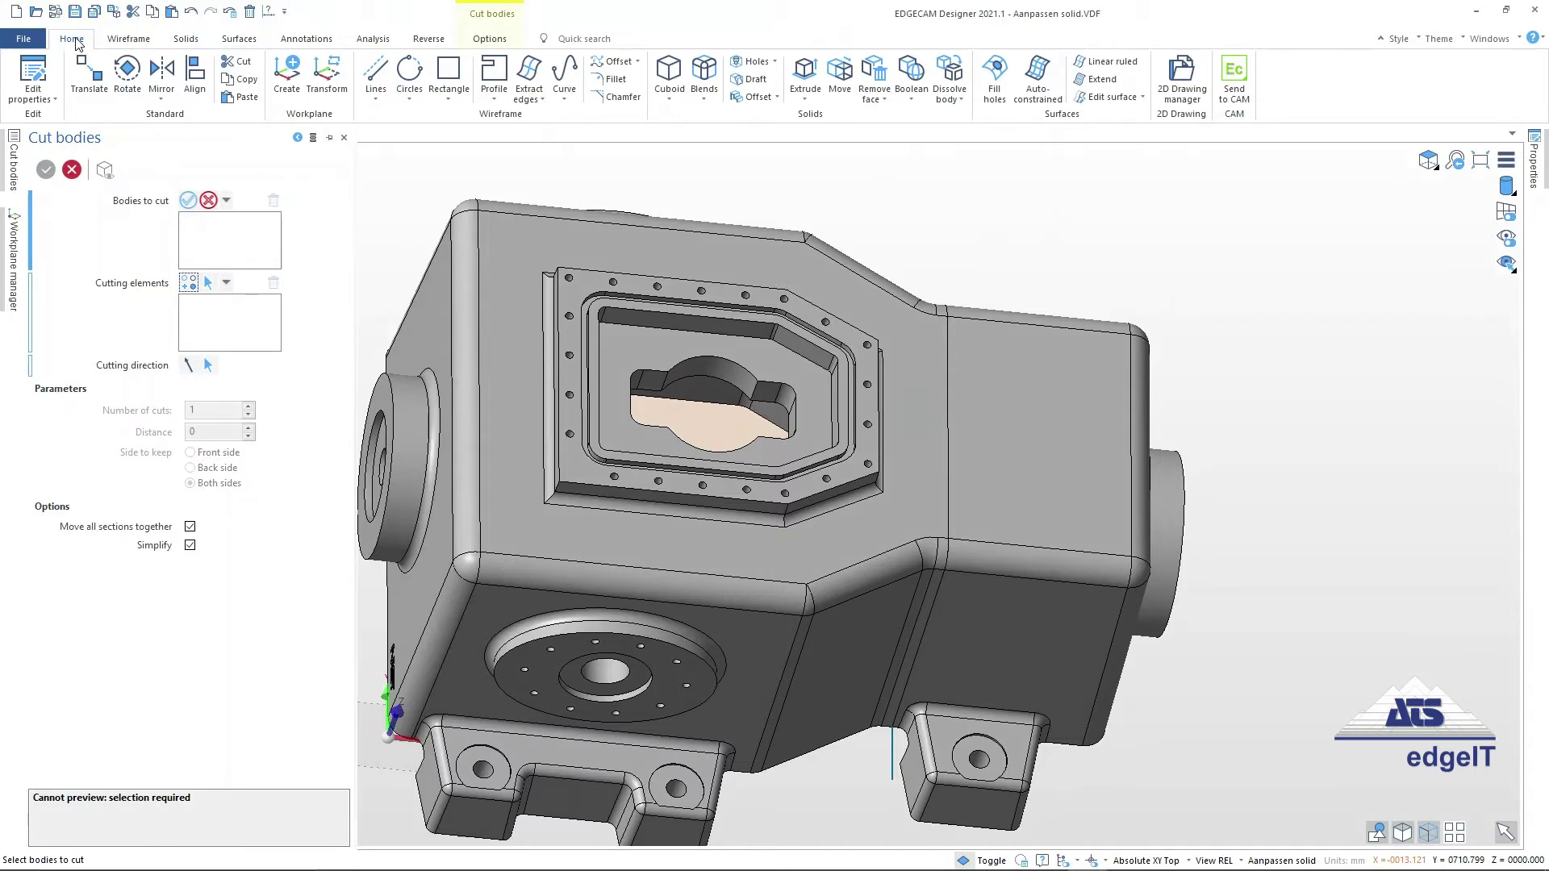
# Step: Translate the right-hand housing piece 200 mm incrementally along X
pyautogui.click(88, 86)
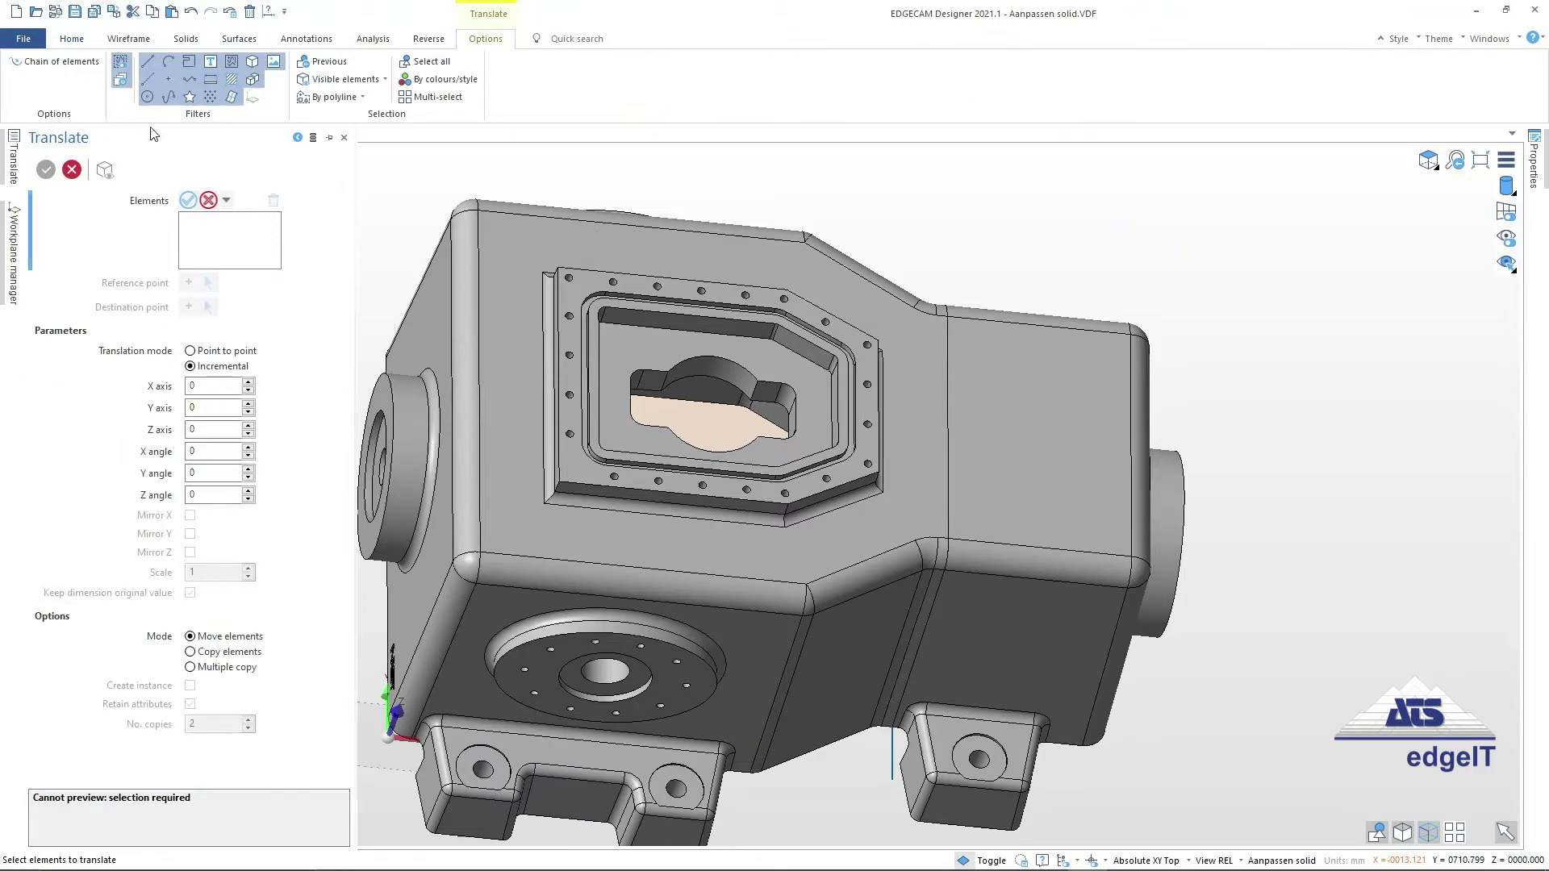
pyautogui.click(984, 484)
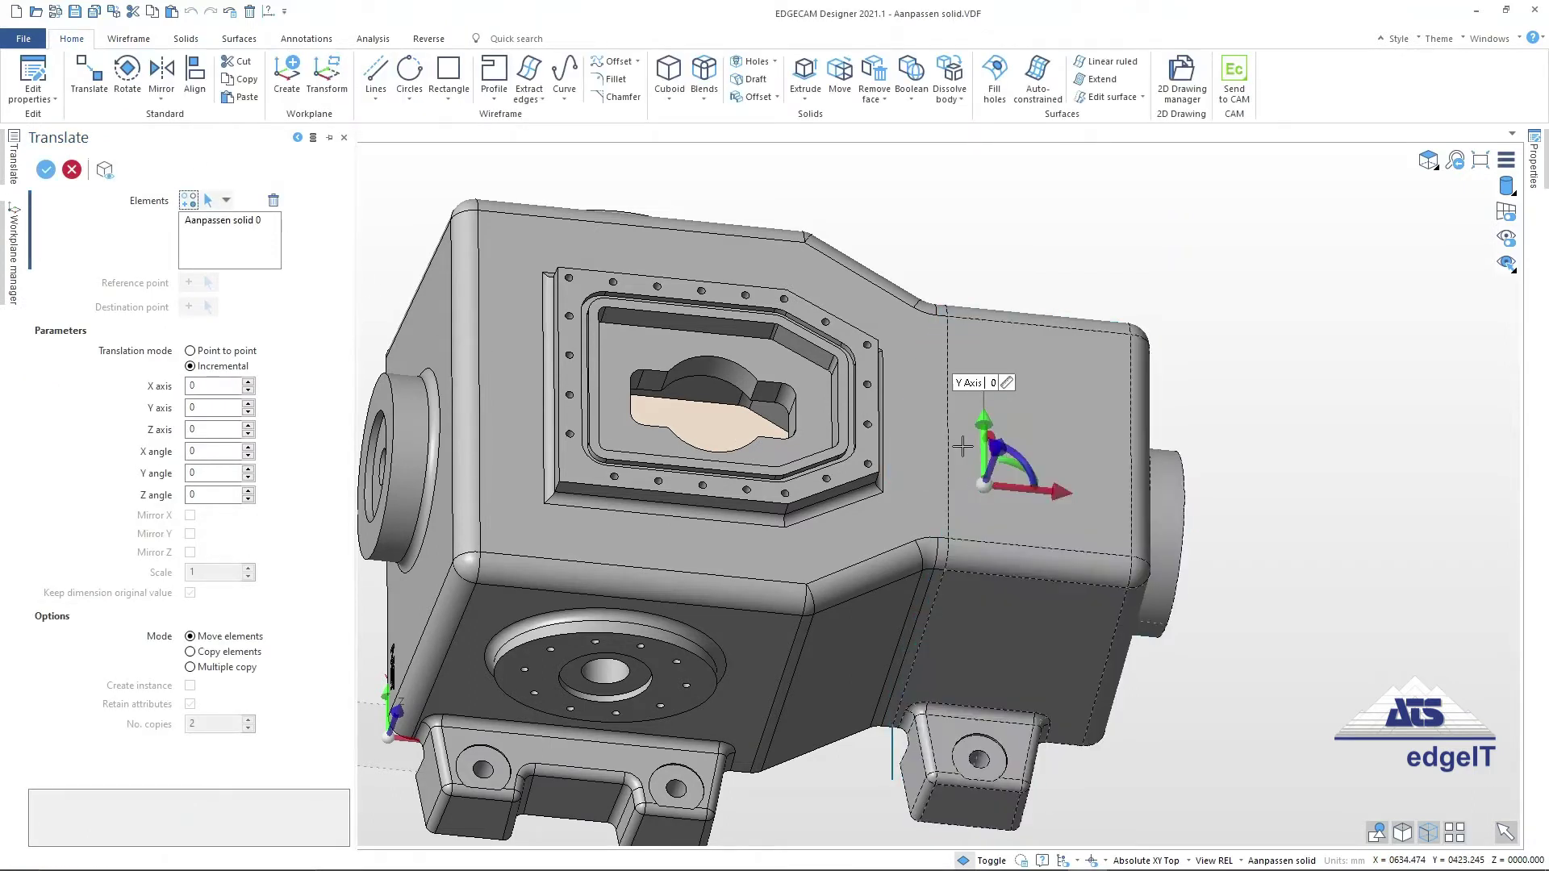
pyautogui.click(207, 381)
pyautogui.write('200')
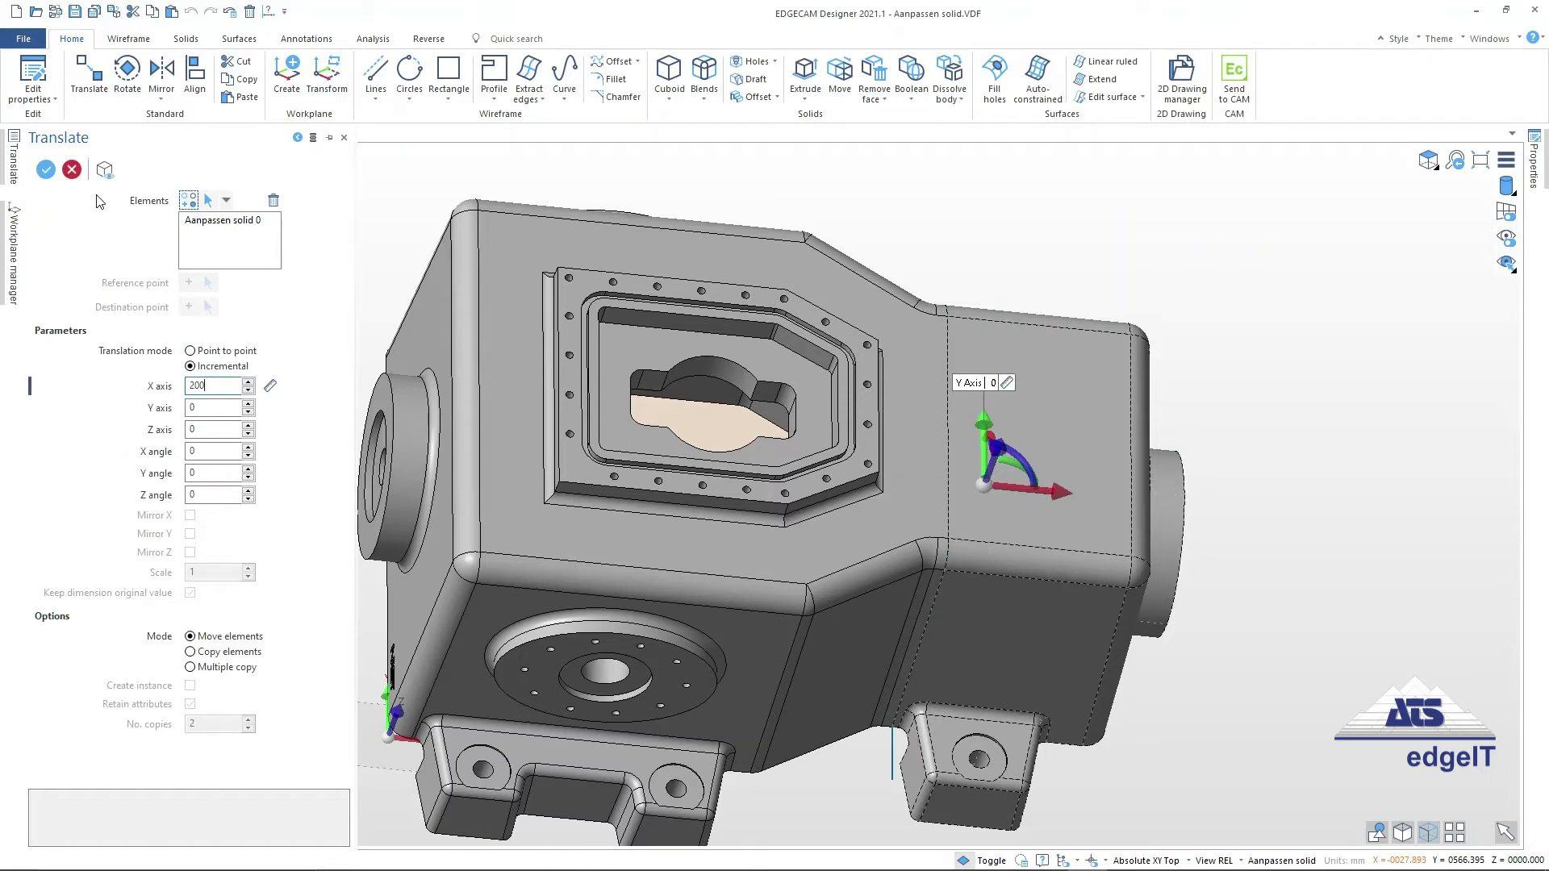
pyautogui.click(46, 170)
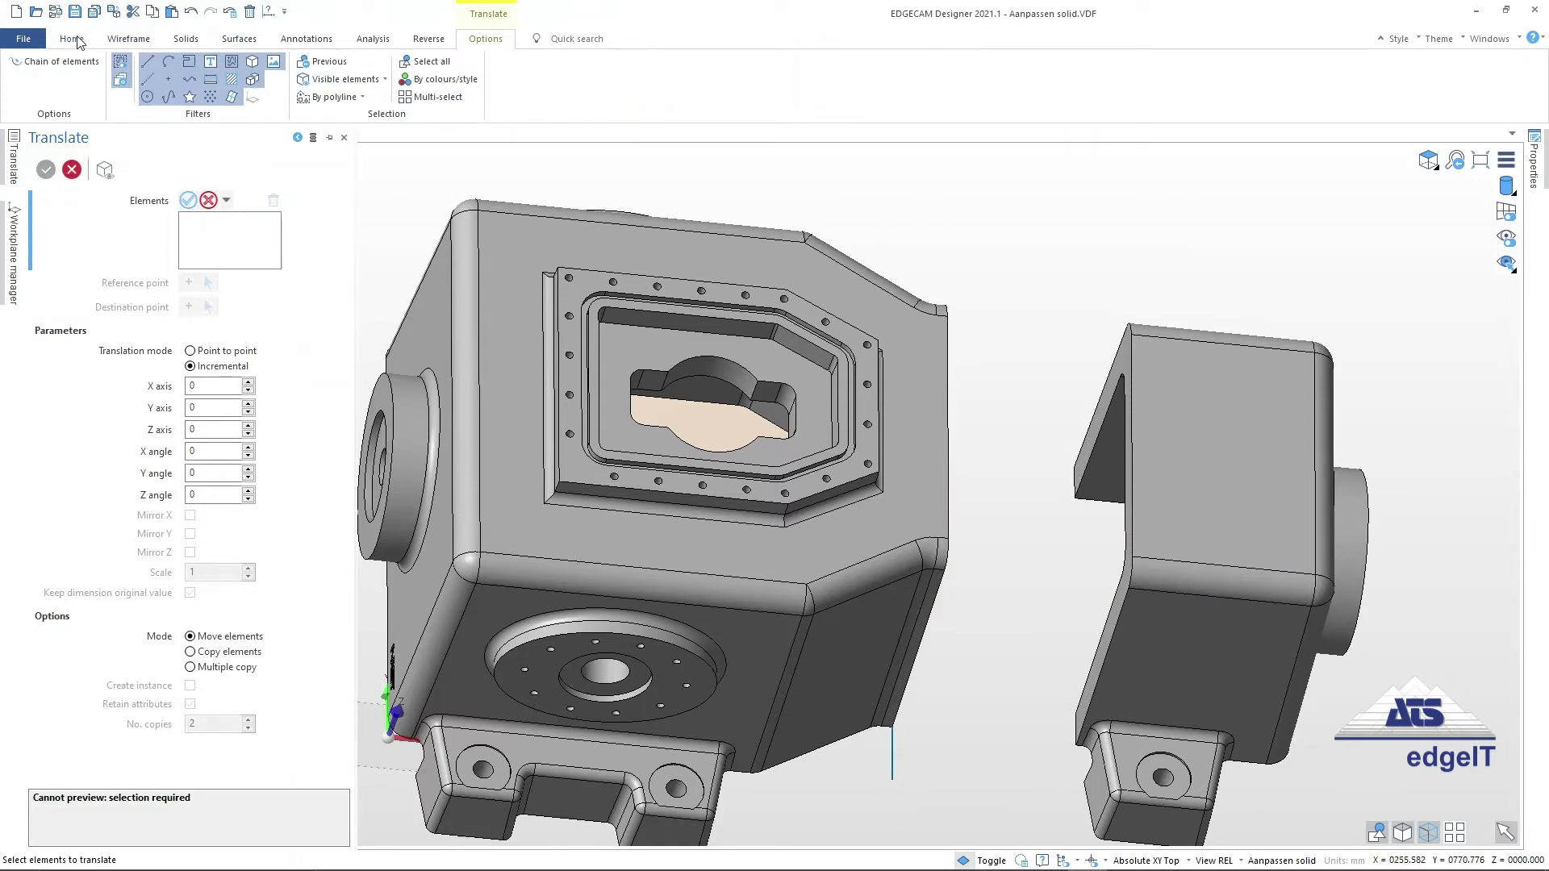
pyautogui.click(127, 39)
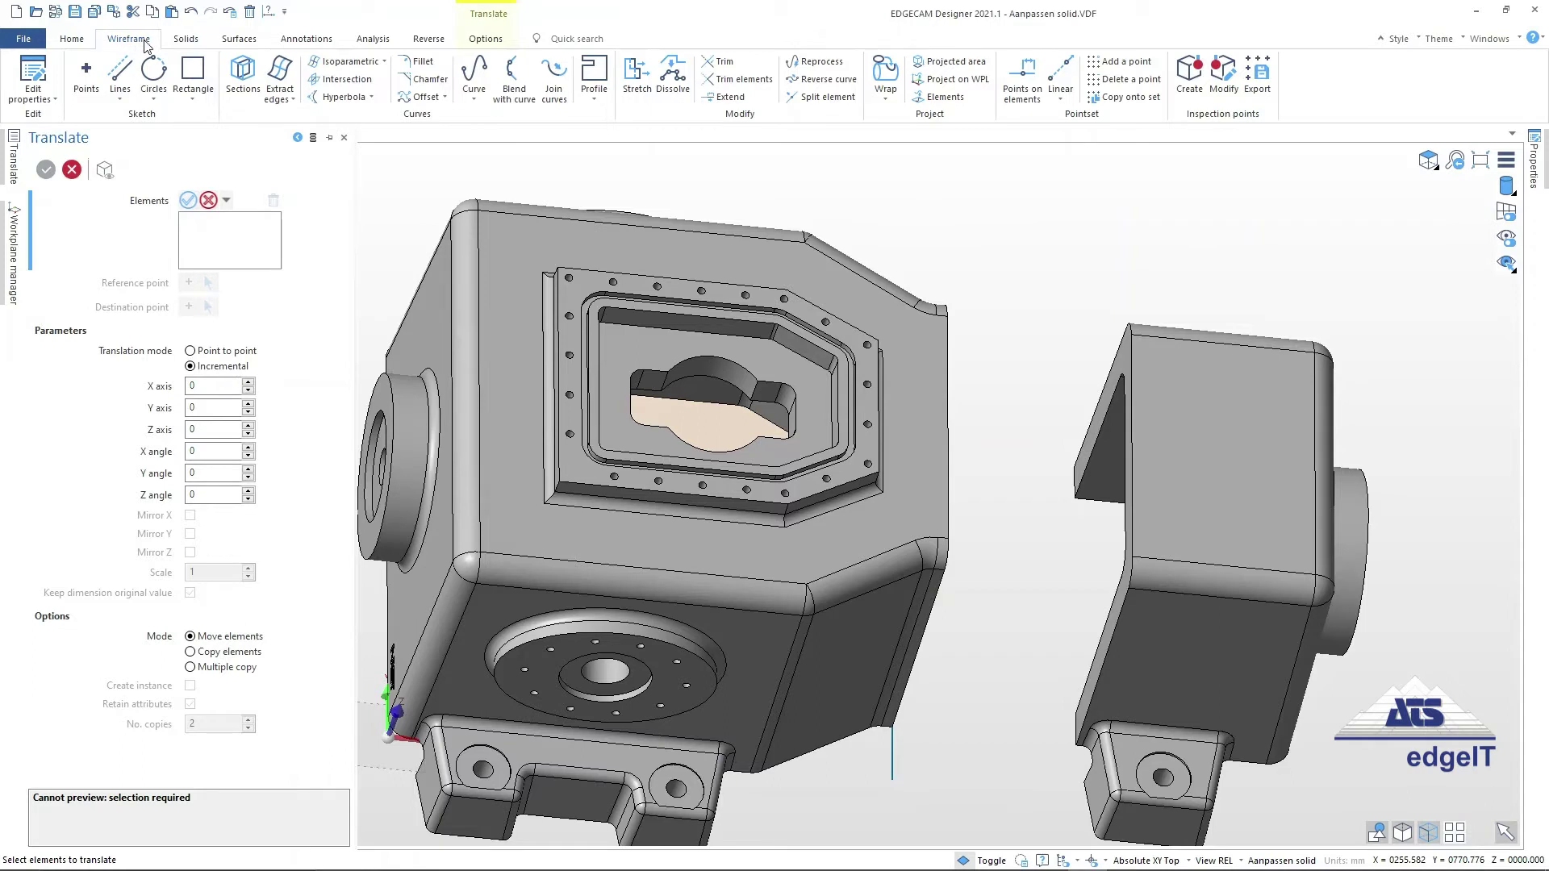
pyautogui.click(186, 39)
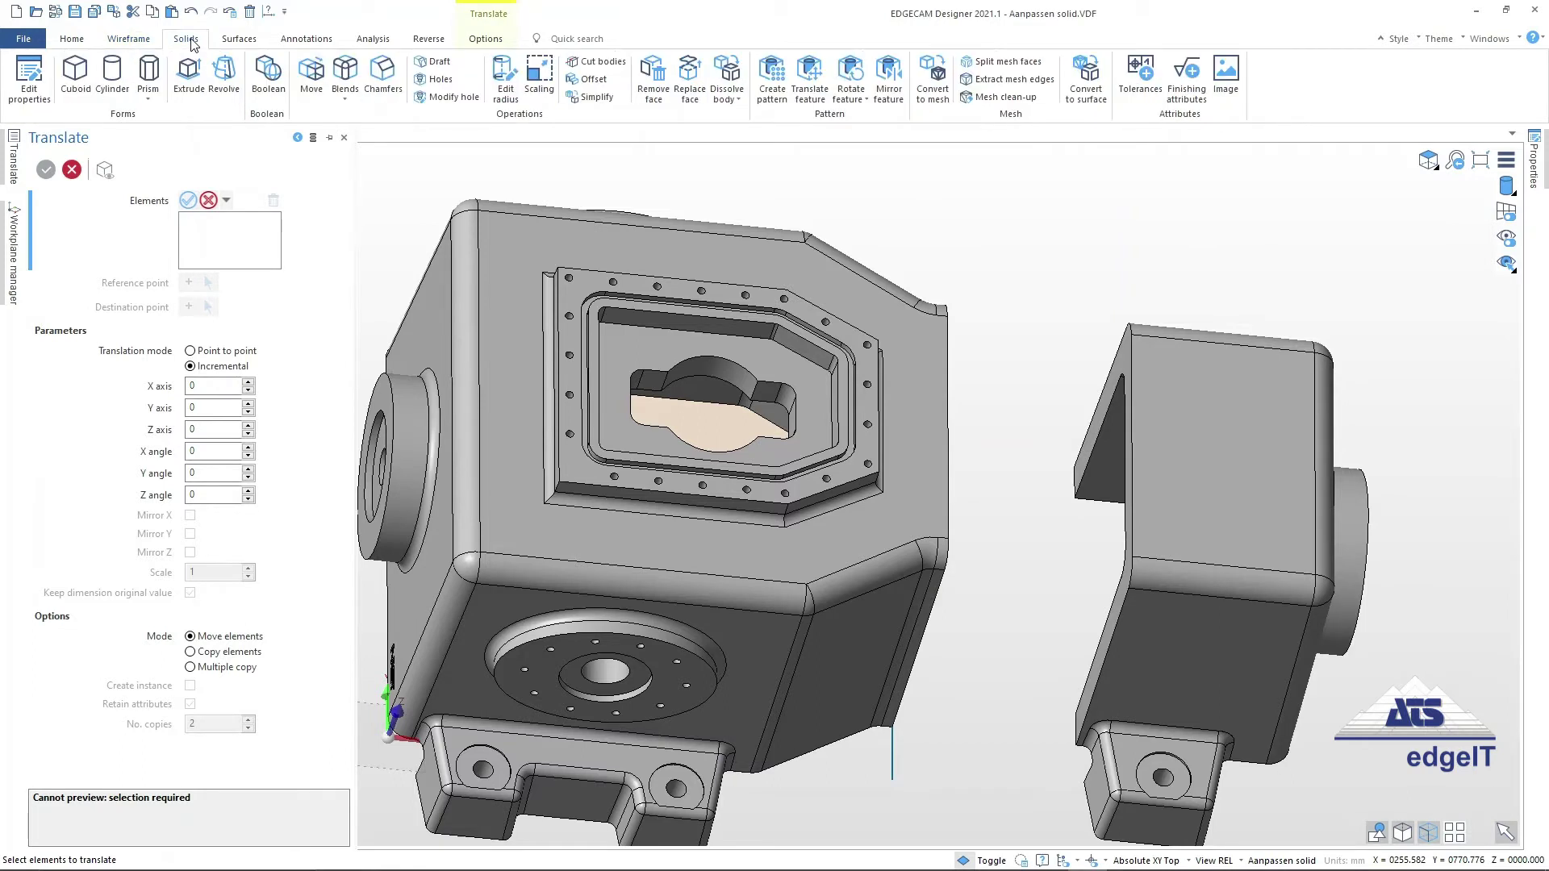
pyautogui.click(690, 87)
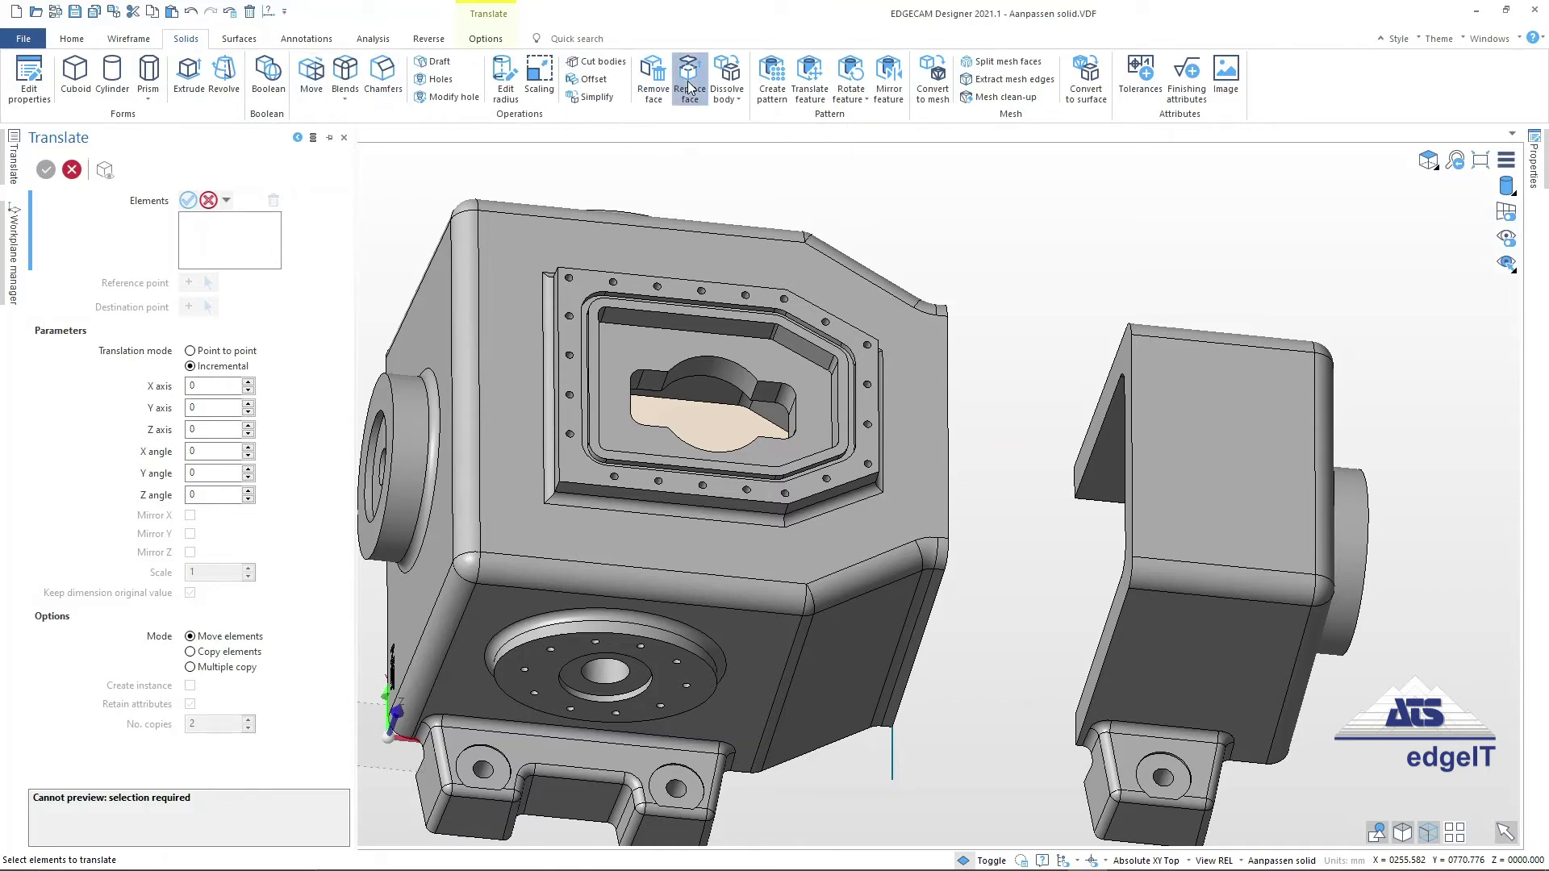
# Step: Replace the cut end face (Face 16061) with the moved section's face (Face 15854)
pyautogui.click(1127, 355)
pyautogui.moveTo(1131, 259); pyautogui.dragTo(1048, 284, button='middle')
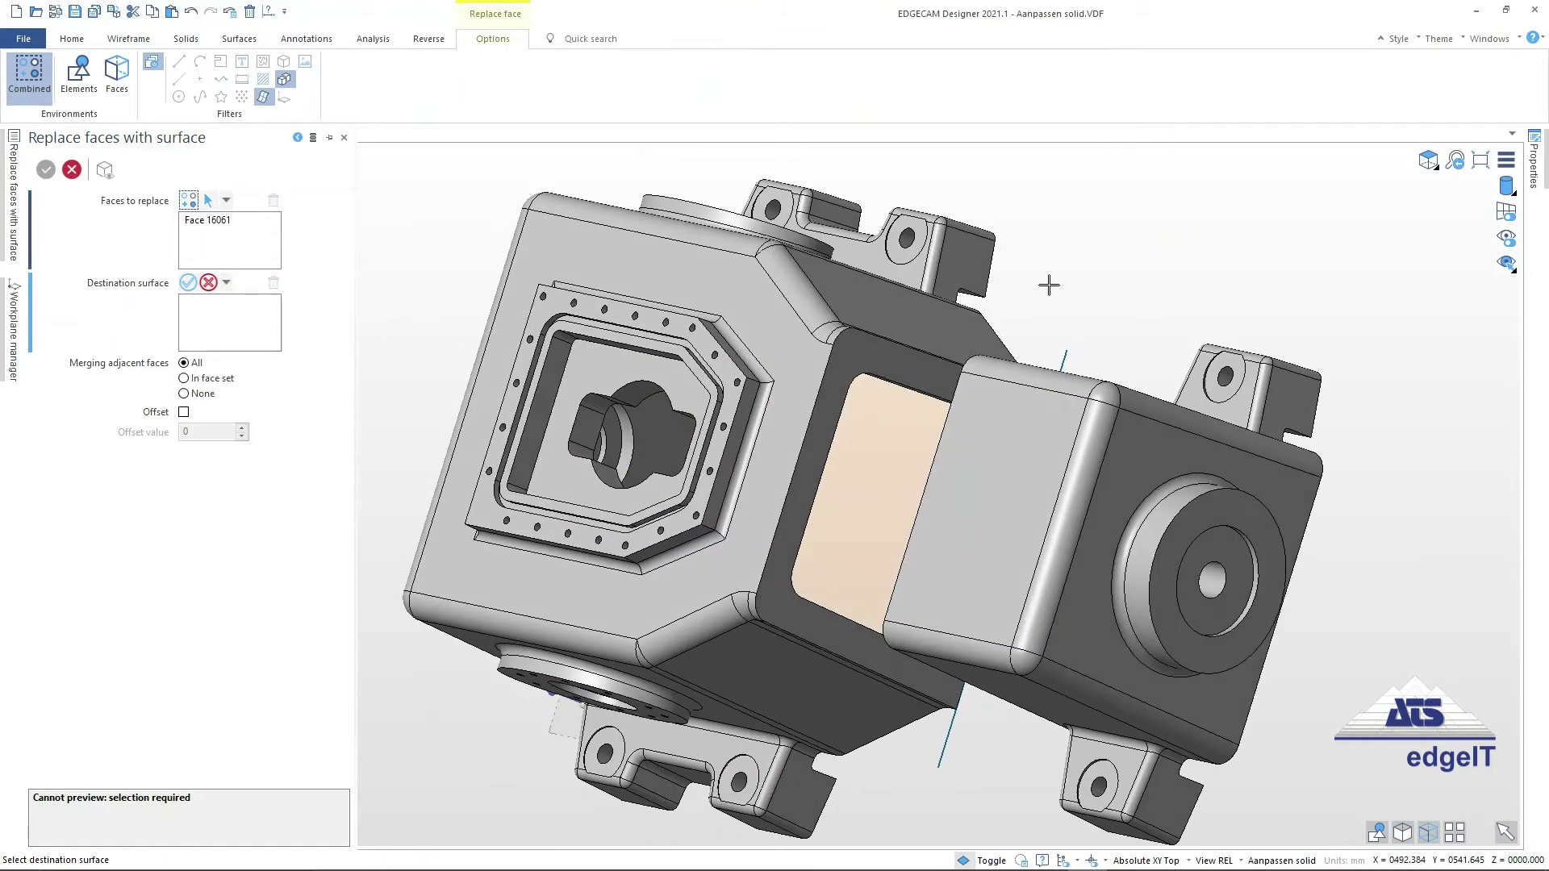
pyautogui.click(870, 347)
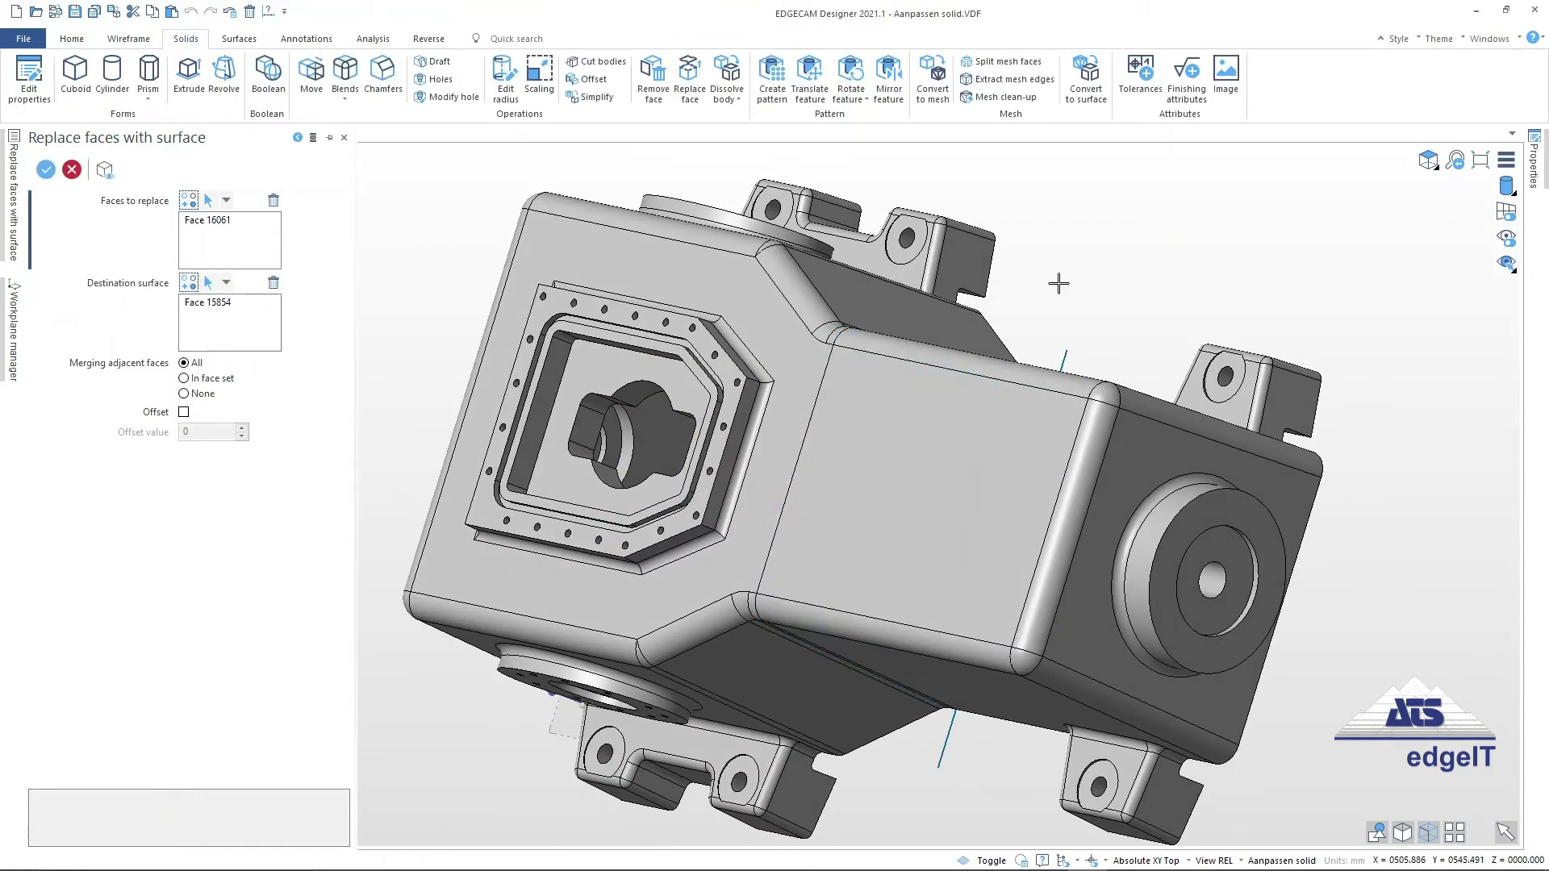
pyautogui.click(49, 170)
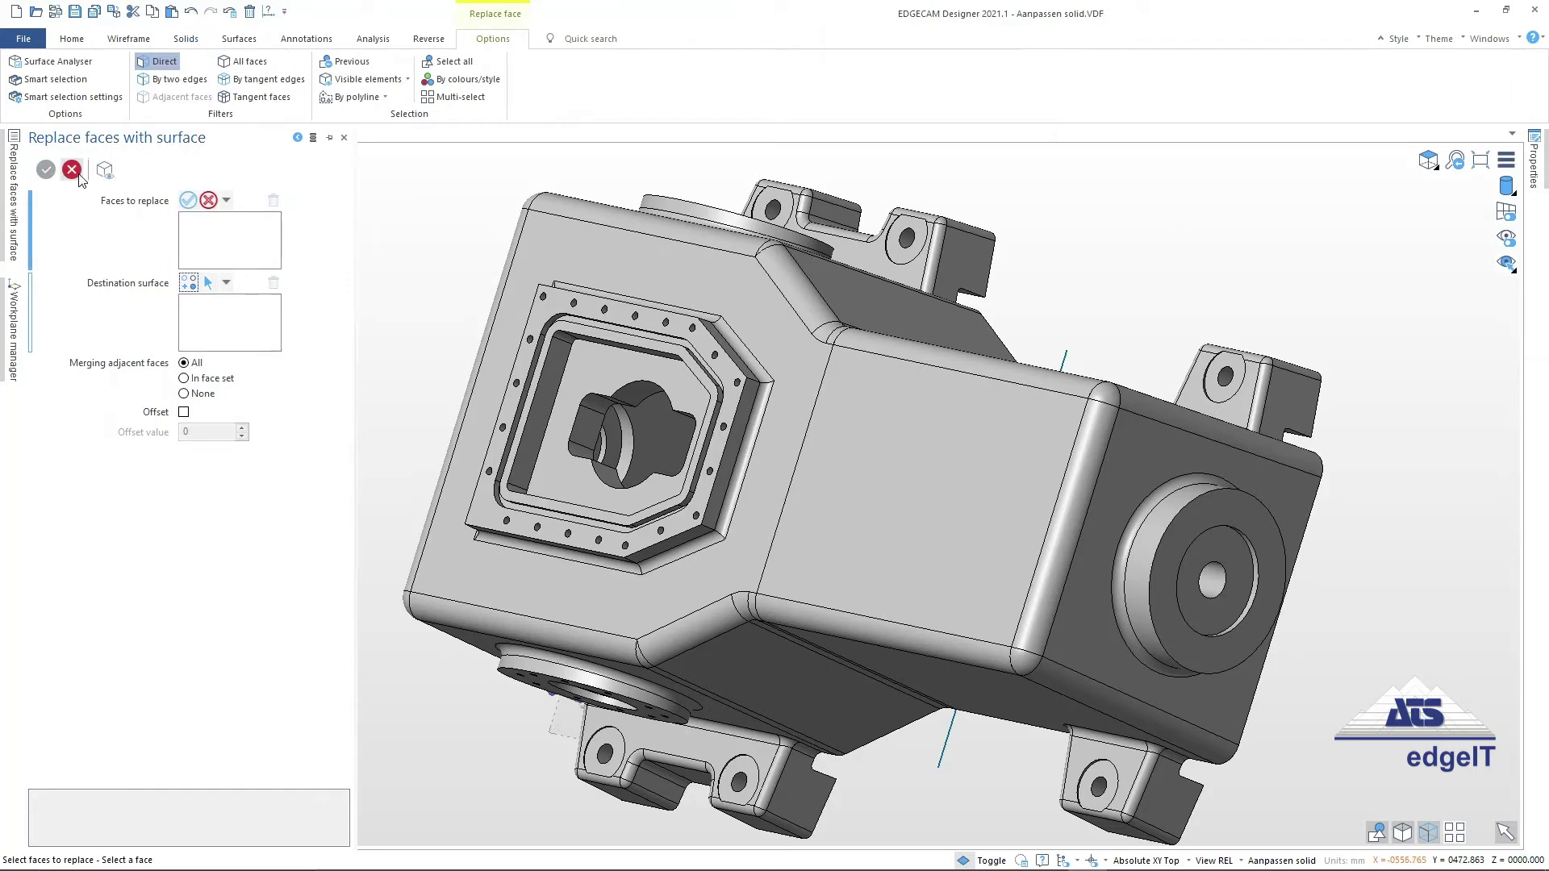
pyautogui.click(72, 170)
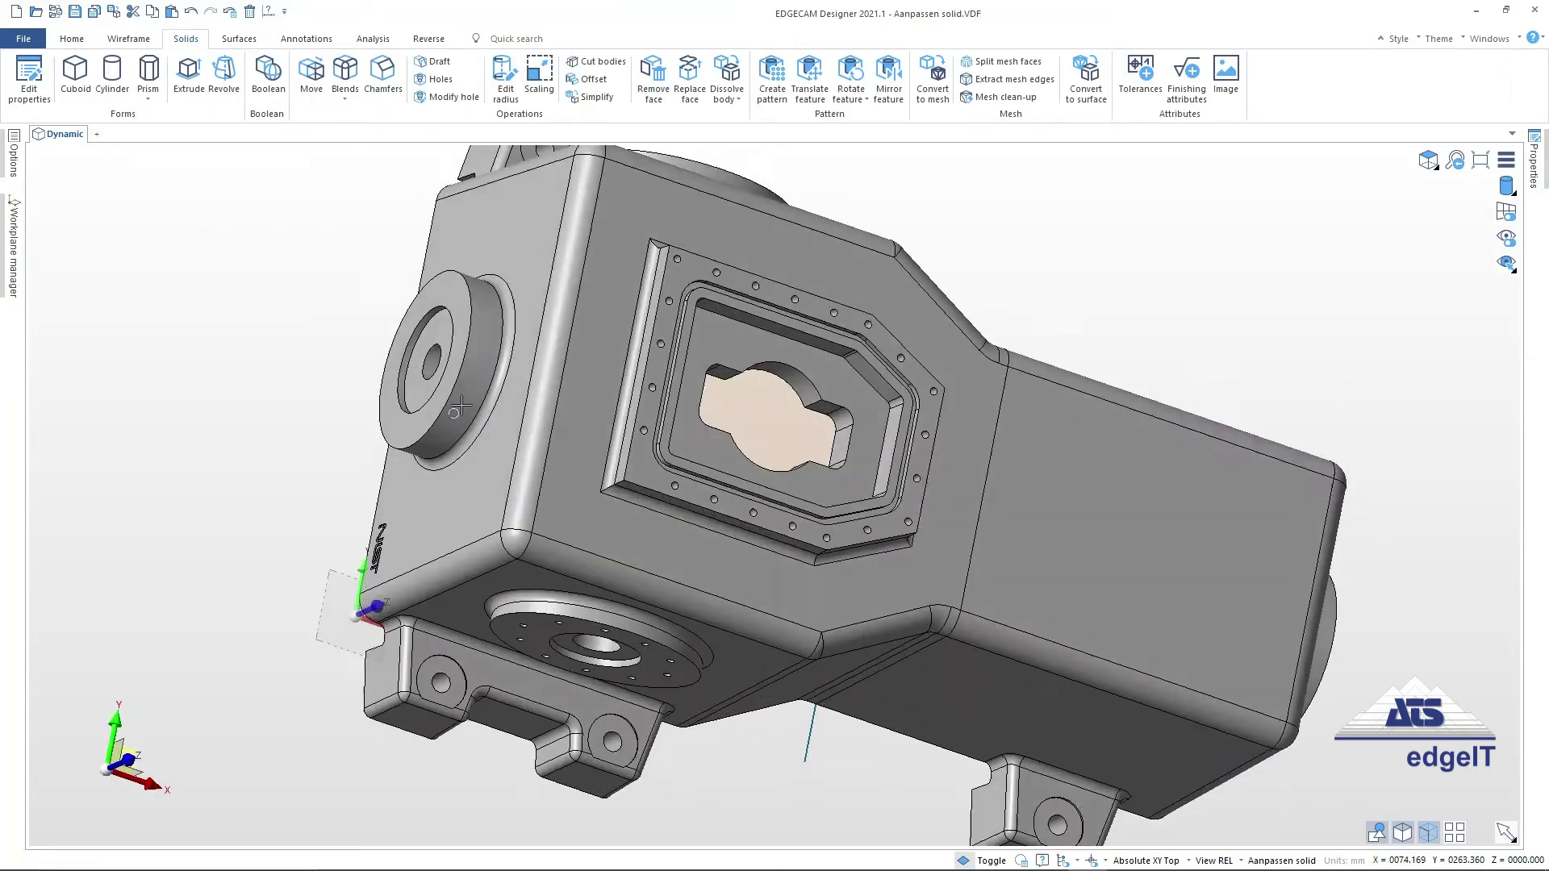
pyautogui.moveTo(367, 401)
pyautogui.mouseDown(button='middle')
pyautogui.moveTo(468, 356)
pyautogui.moveTo(454, 378)
pyautogui.mouseUp(button='middle')
pyautogui.scroll(-3, 456, 376)
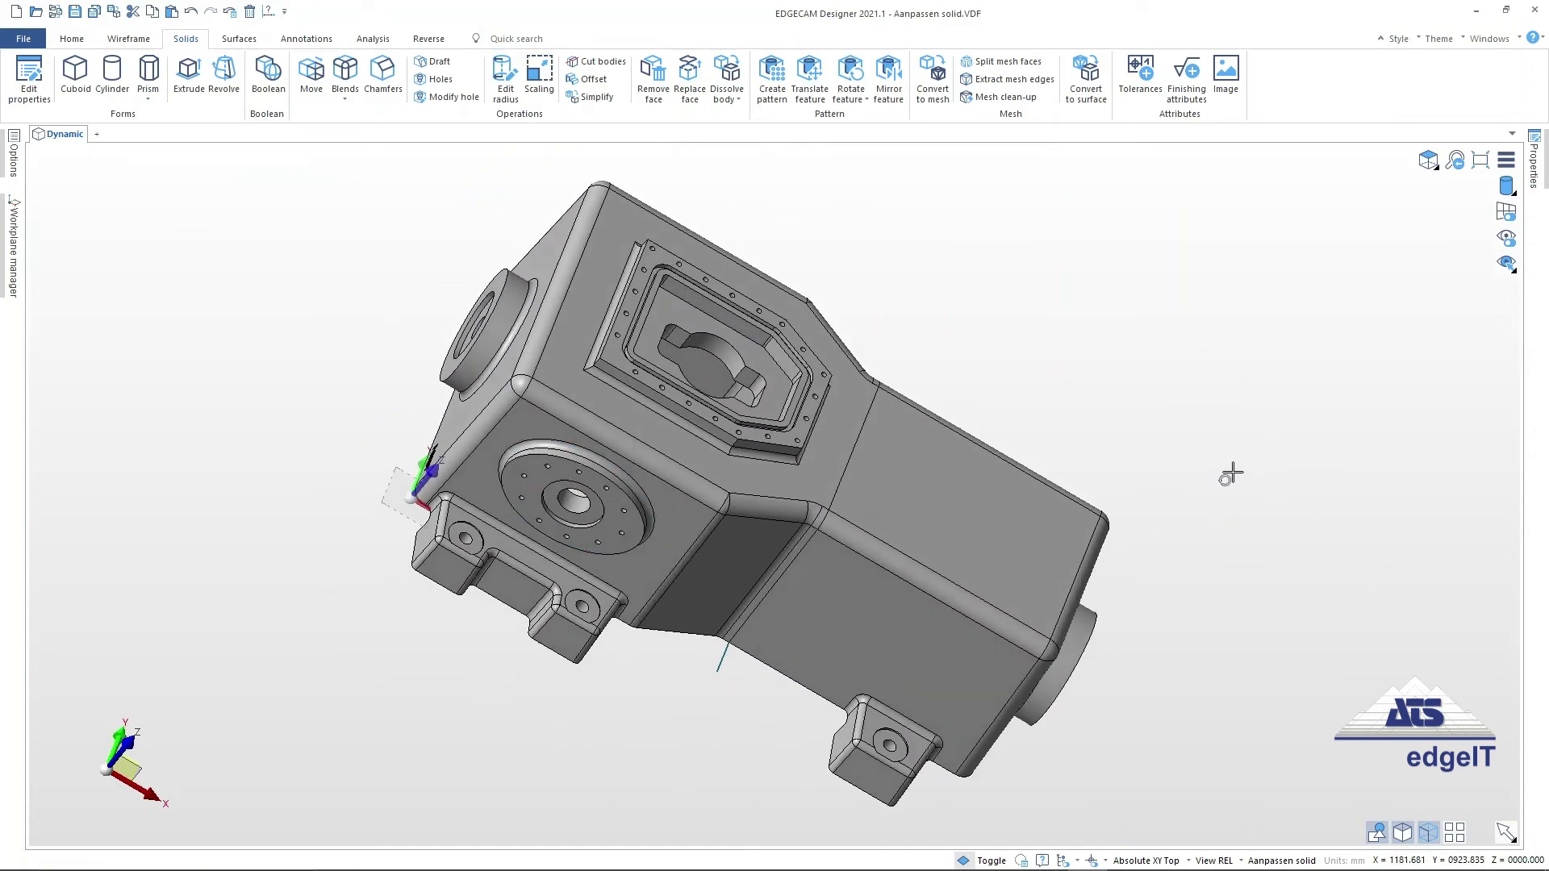
pyautogui.moveTo(1232, 473); pyautogui.dragTo(1227, 466, button='middle')
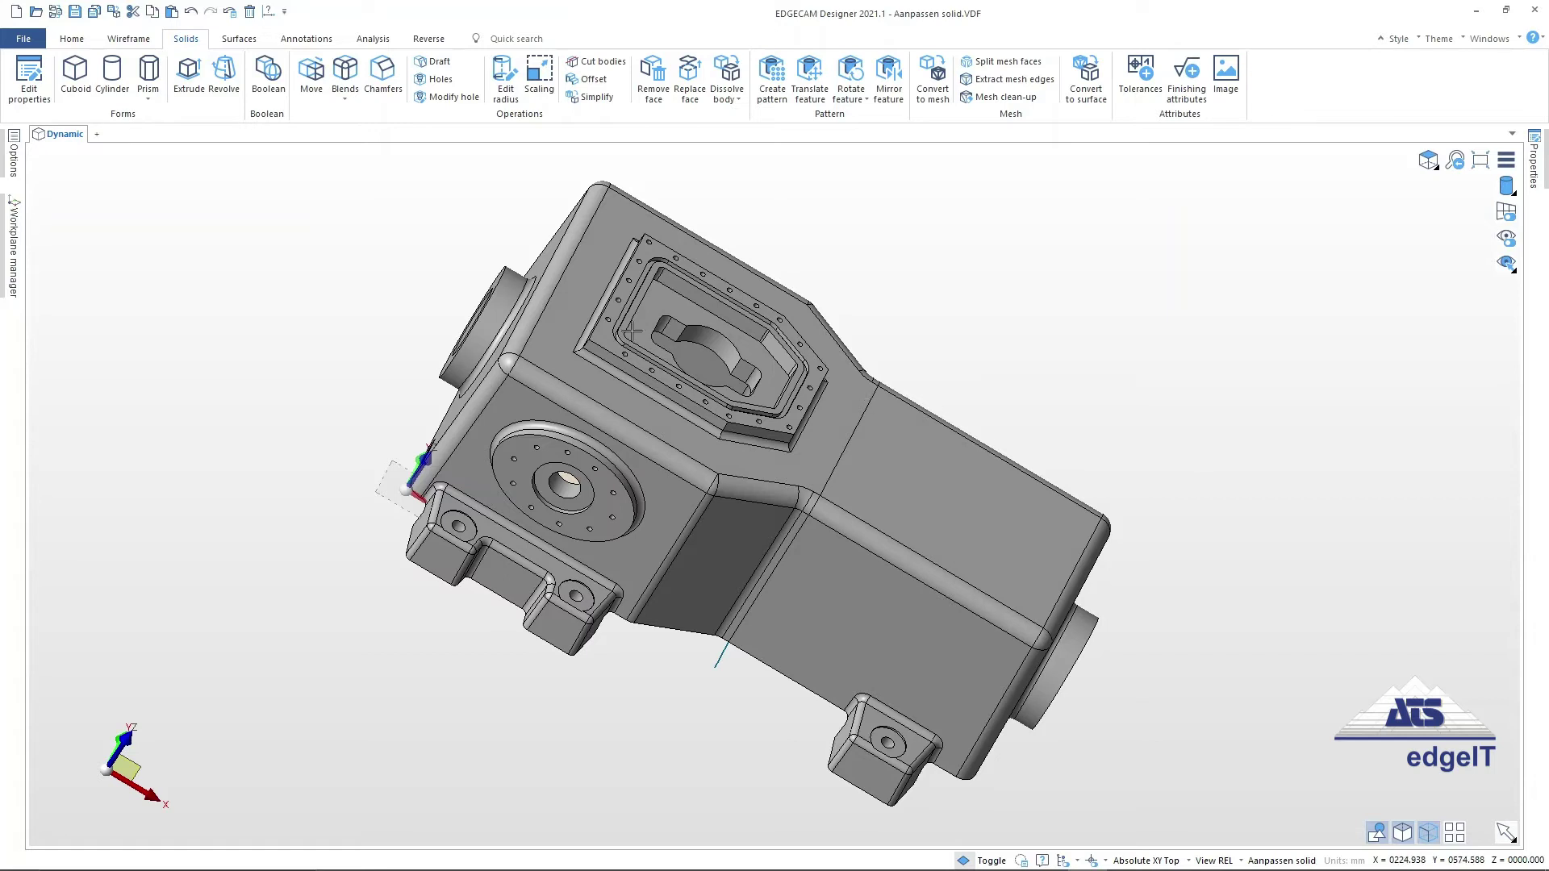
pyautogui.click(78, 42)
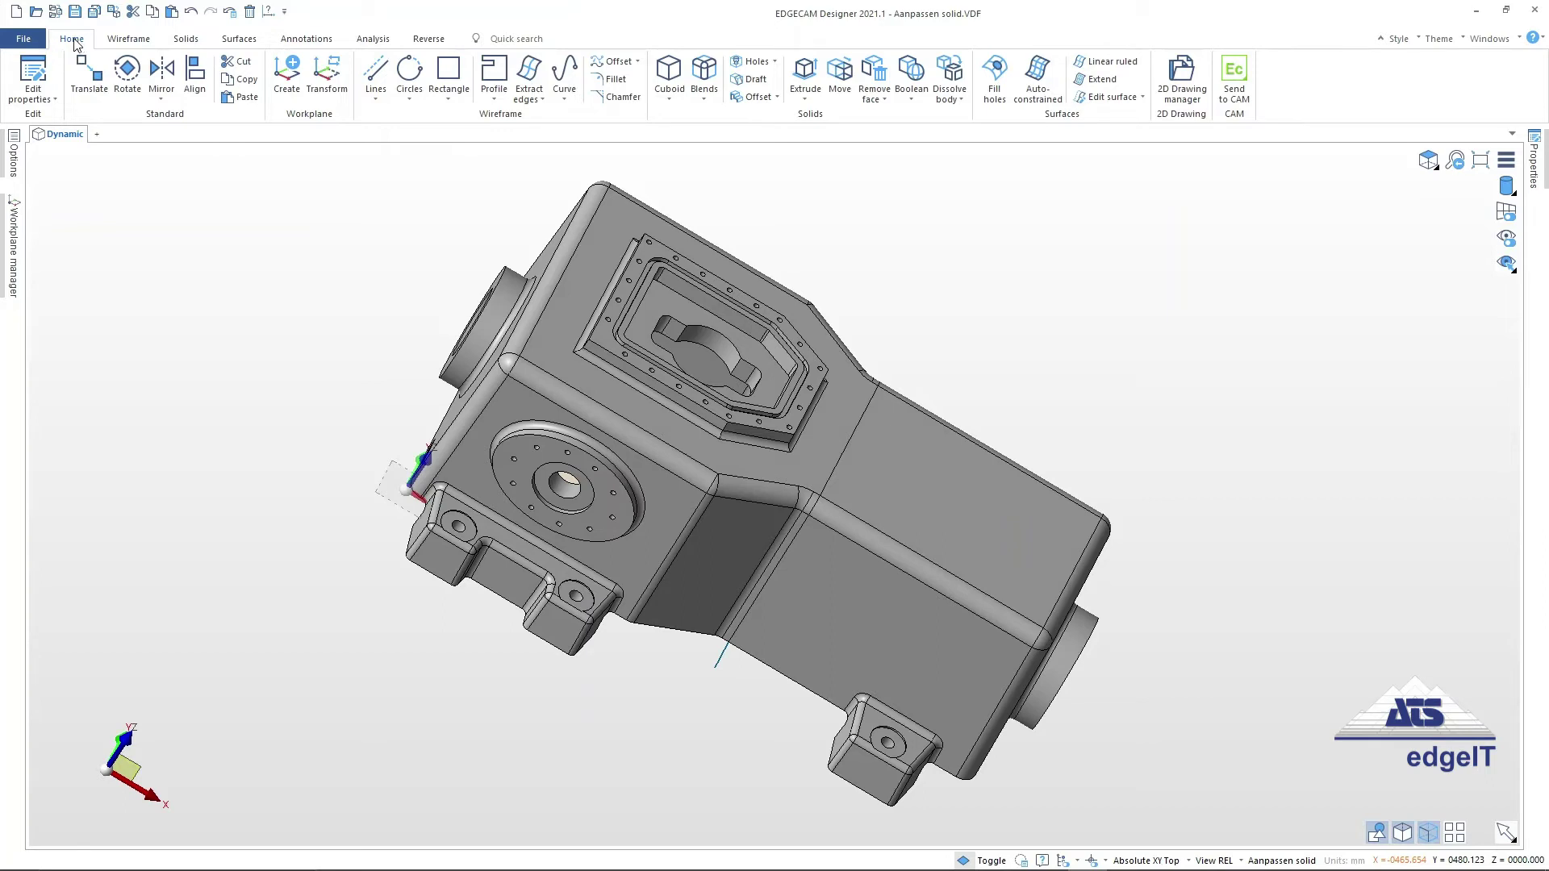
# Step: Boolean-unite target body Solid_077 with tool body Aanpassen solid 0
pyautogui.click(912, 72)
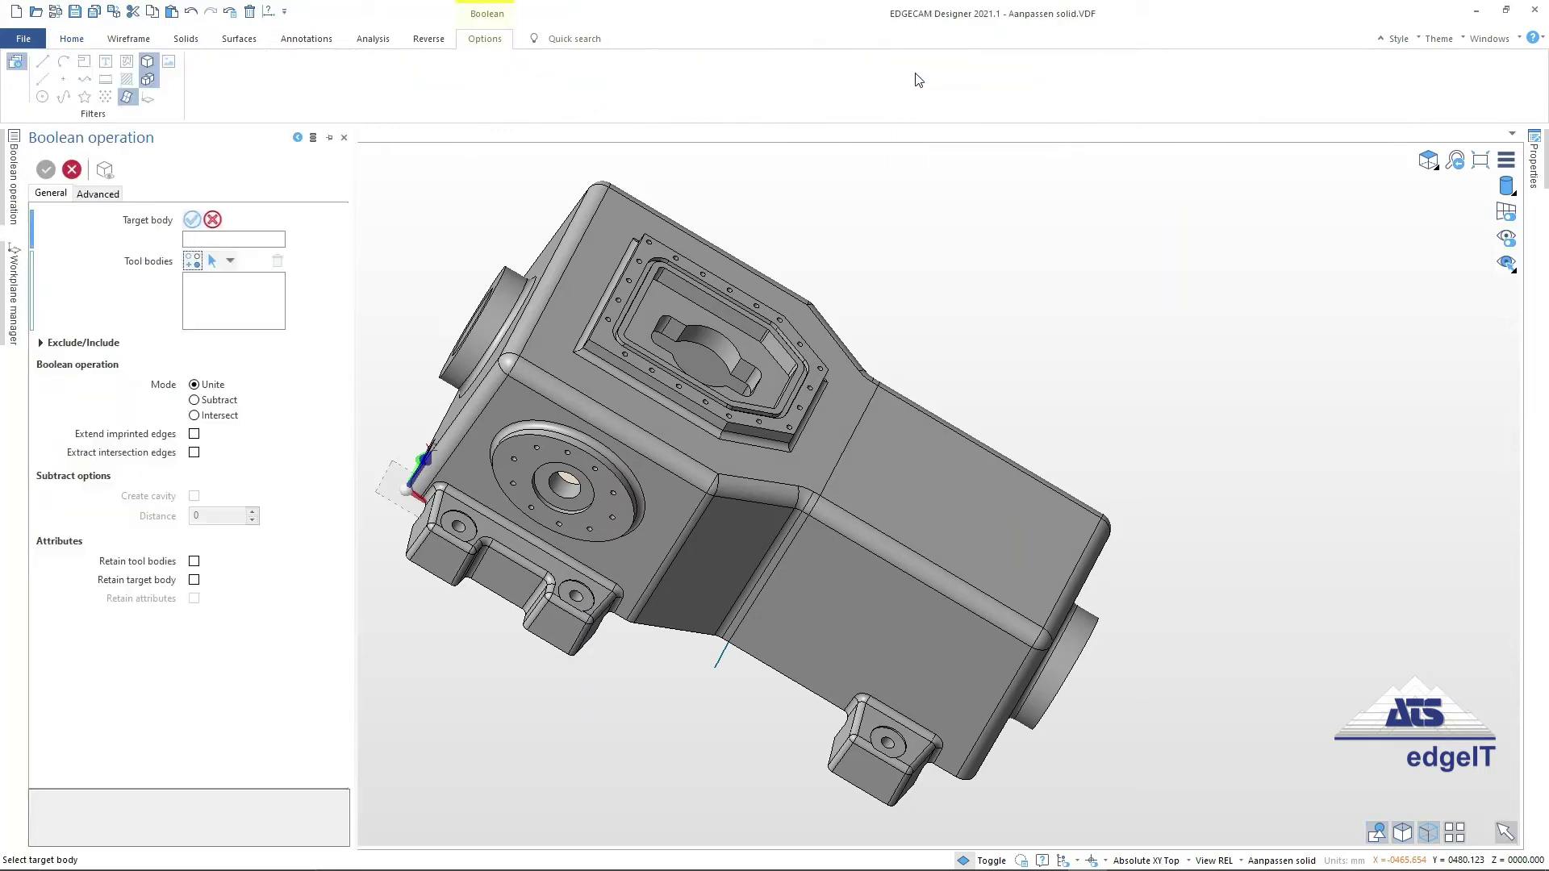
pyautogui.click(837, 400)
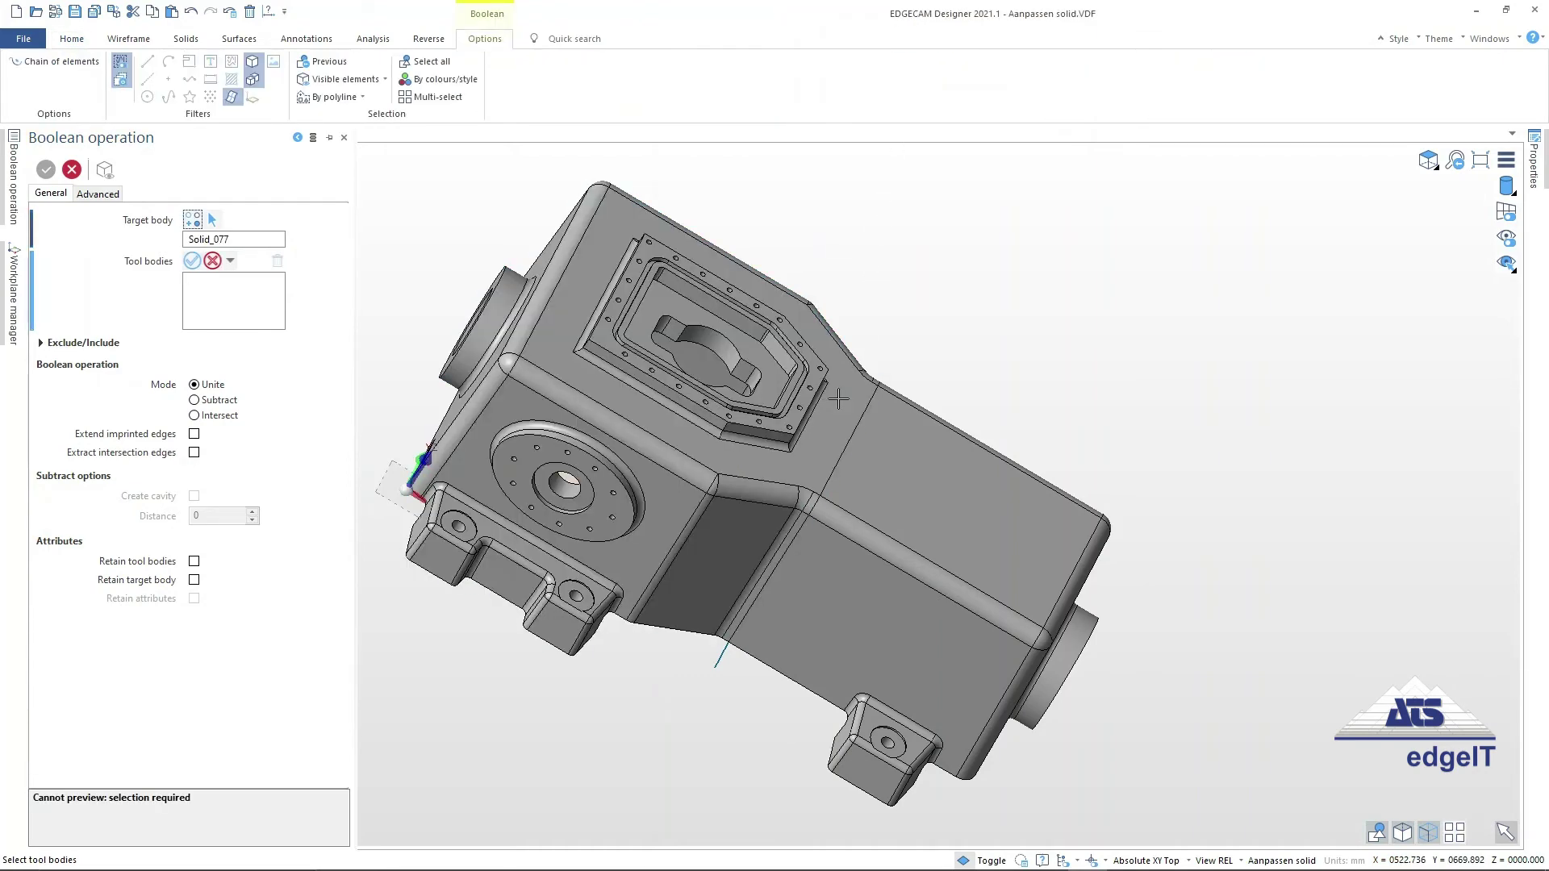
pyautogui.click(951, 482)
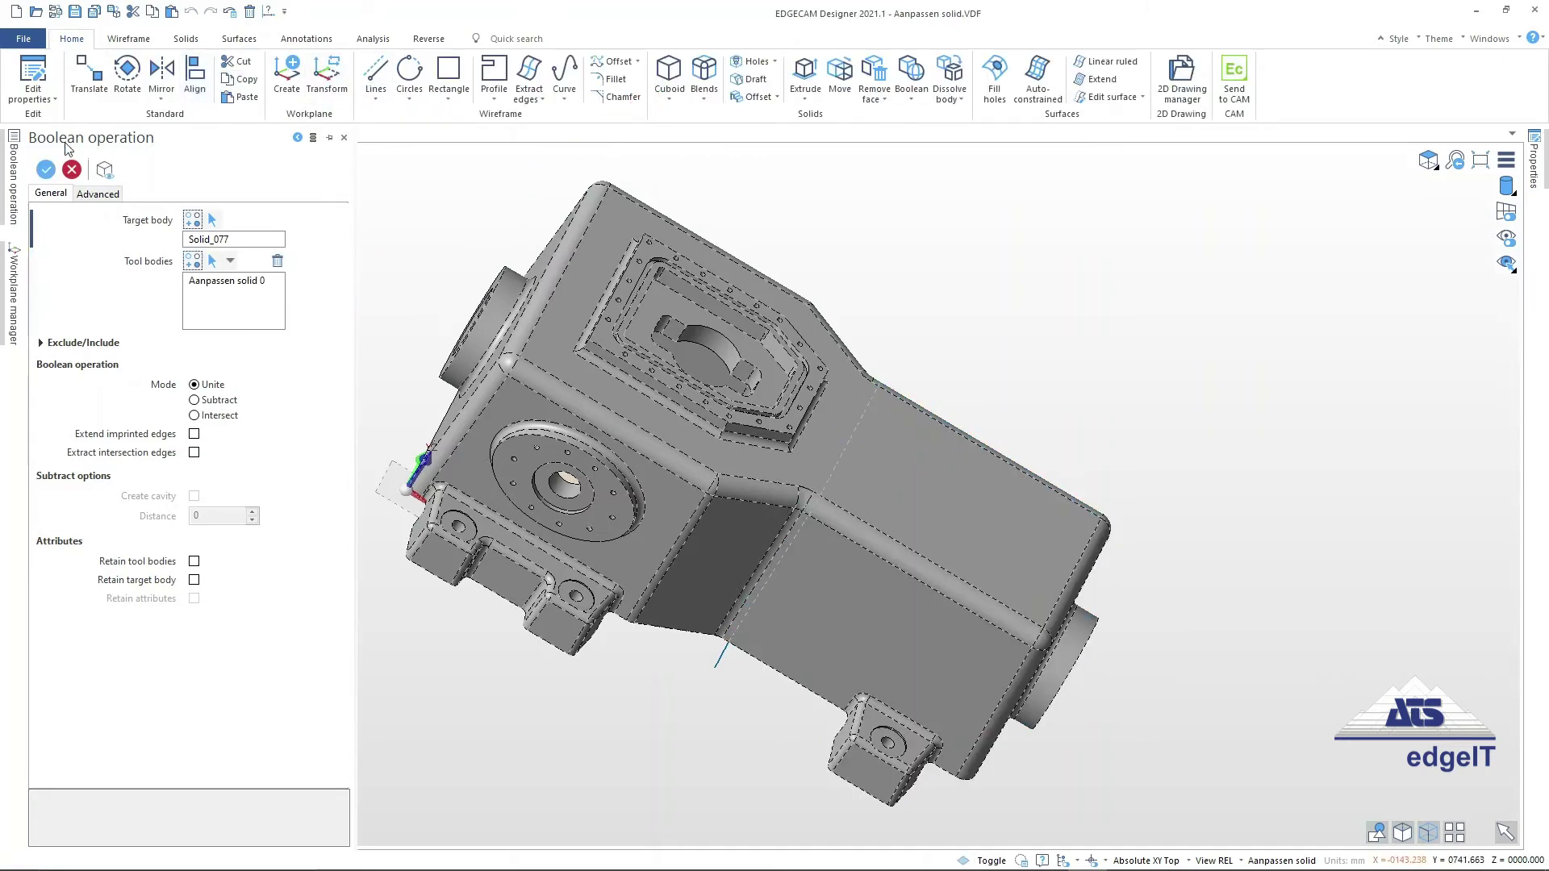
pyautogui.click(46, 169)
pyautogui.moveTo(895, 225)
pyautogui.mouseDown(button='middle')
pyautogui.moveTo(833, 220)
pyautogui.moveTo(857, 210)
pyautogui.mouseUp(button='middle')
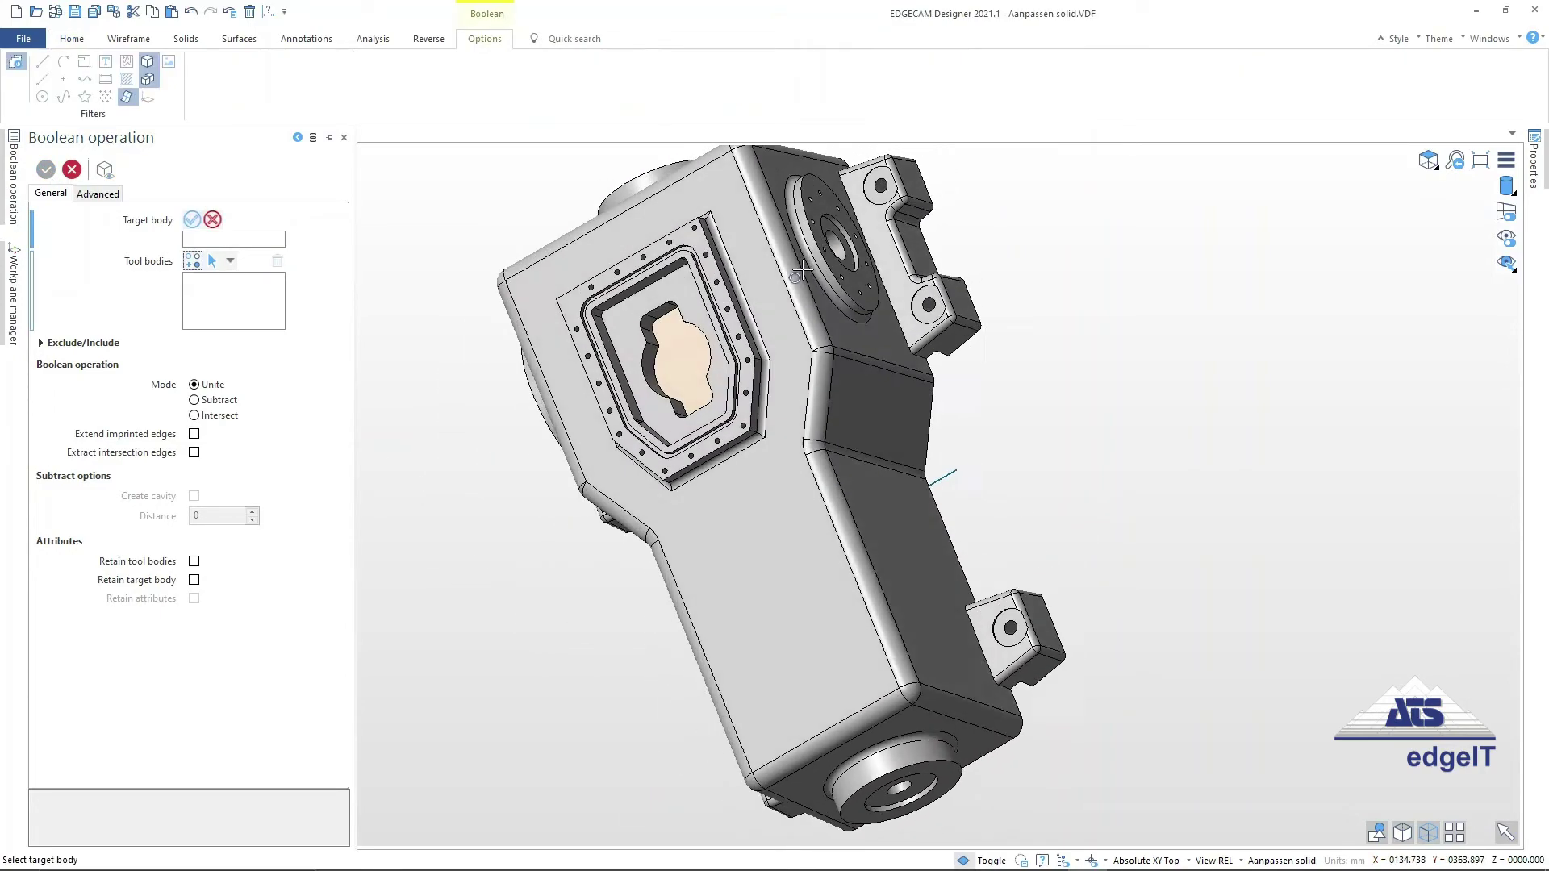
pyautogui.moveTo(855, 767)
pyautogui.mouseDown(button='middle')
pyautogui.moveTo(502, 476)
pyautogui.moveTo(704, 323)
pyautogui.mouseUp(button='middle')
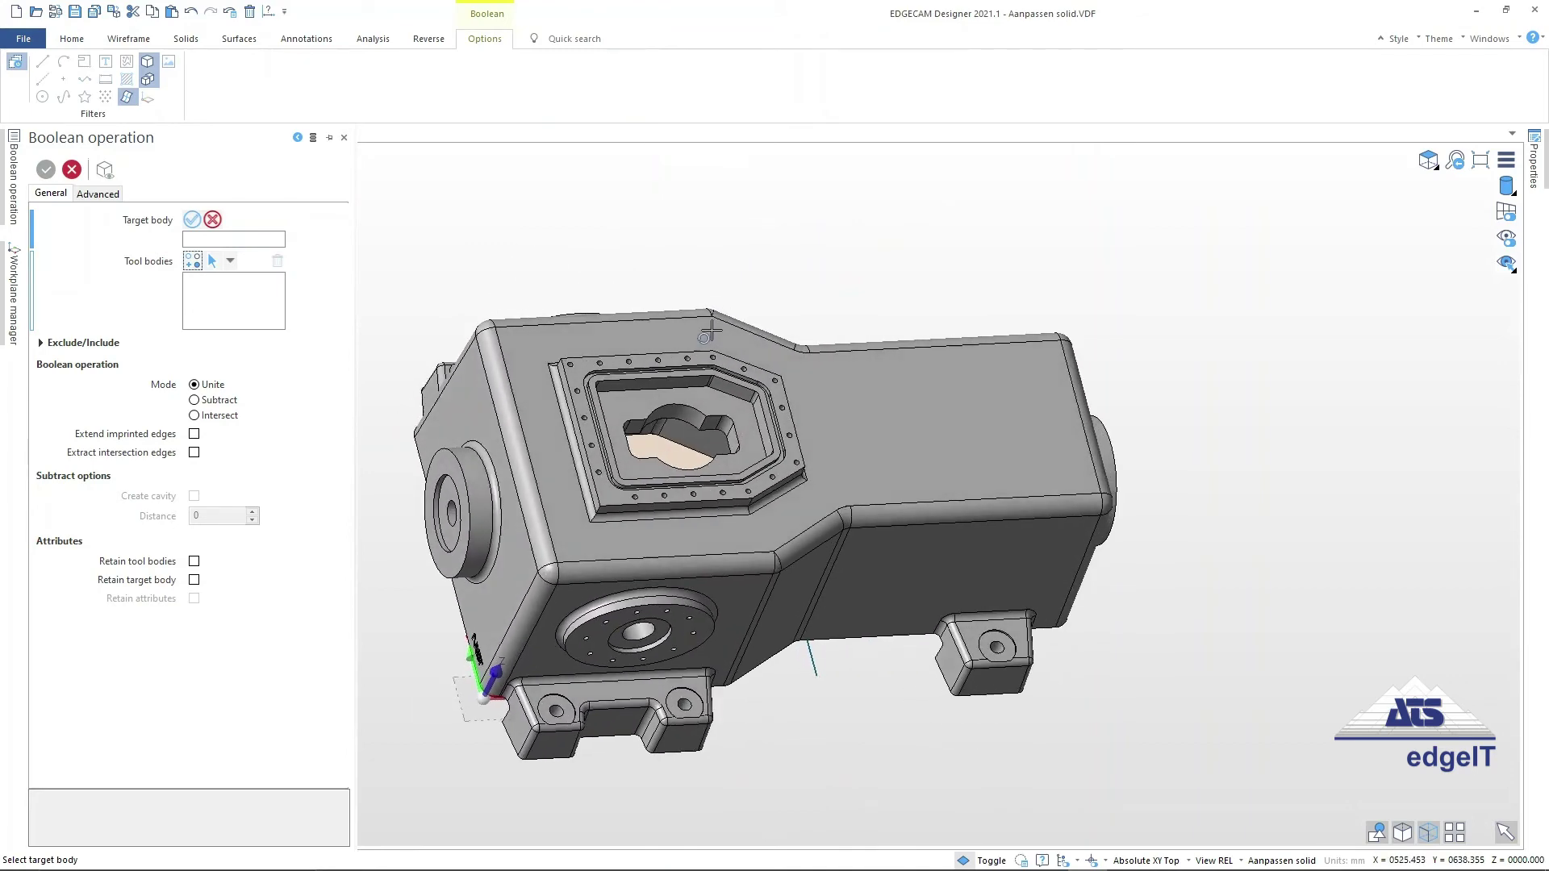
pyautogui.click(72, 169)
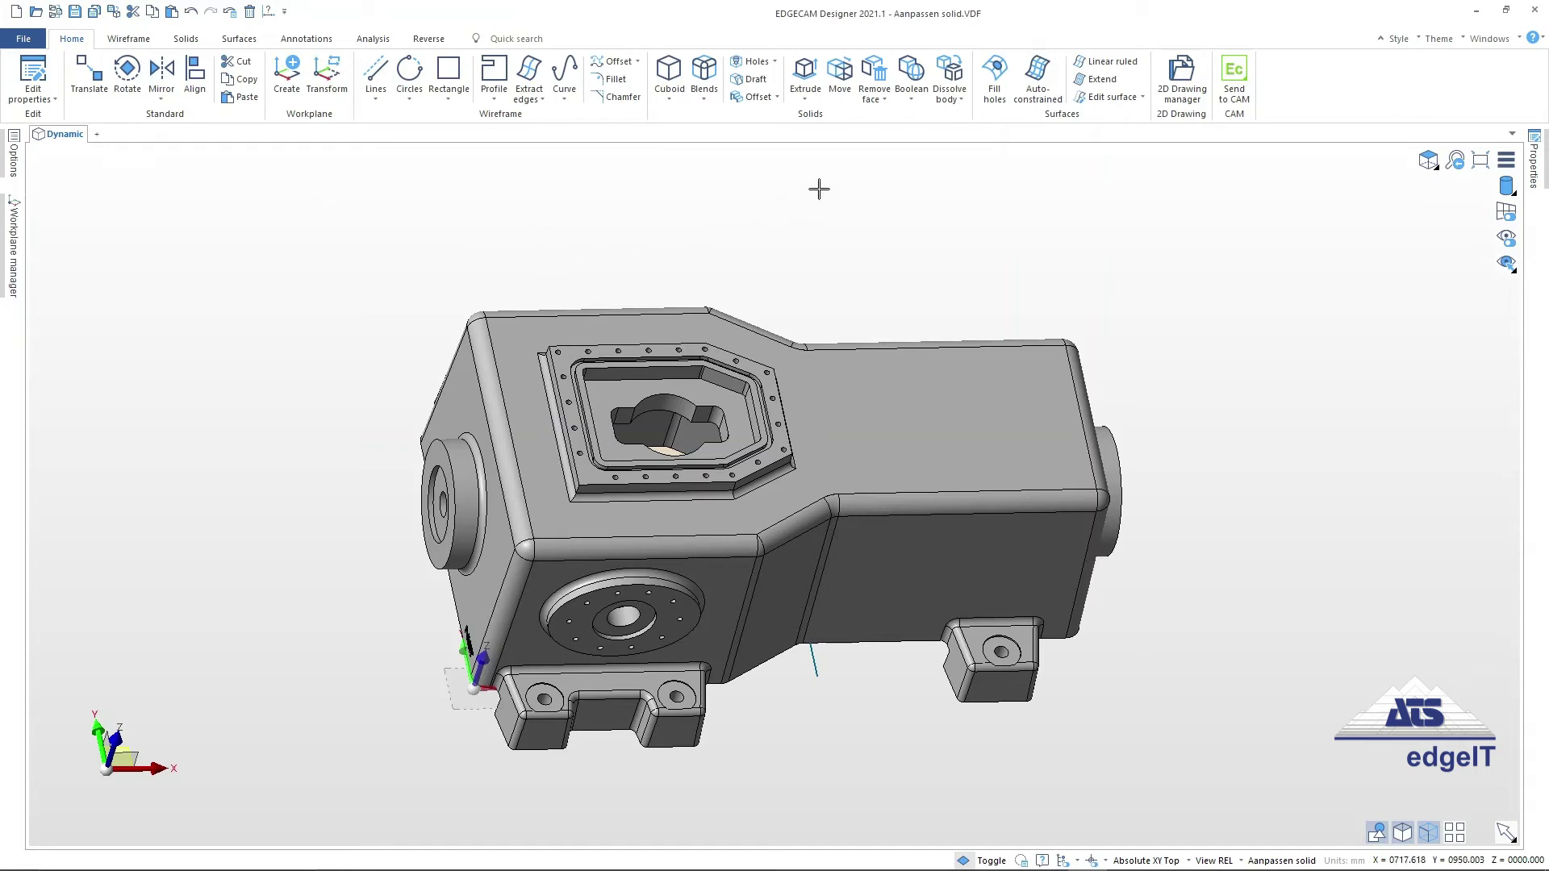
# Step: In Front view, box-select all faces of the right mounting foot for Translate feature
pyautogui.click(183, 39)
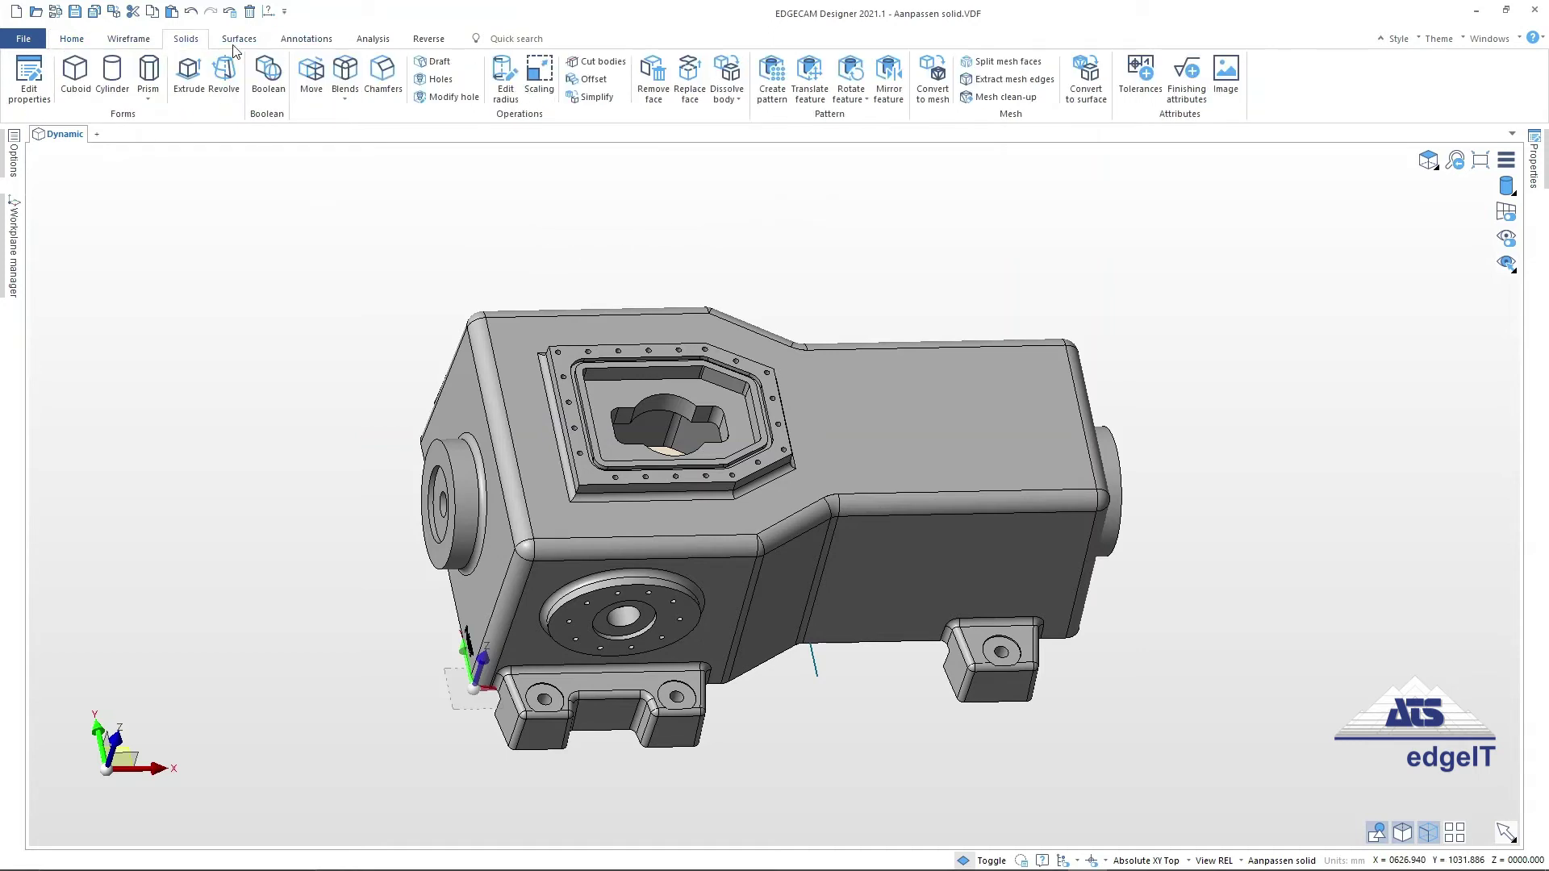
pyautogui.click(809, 81)
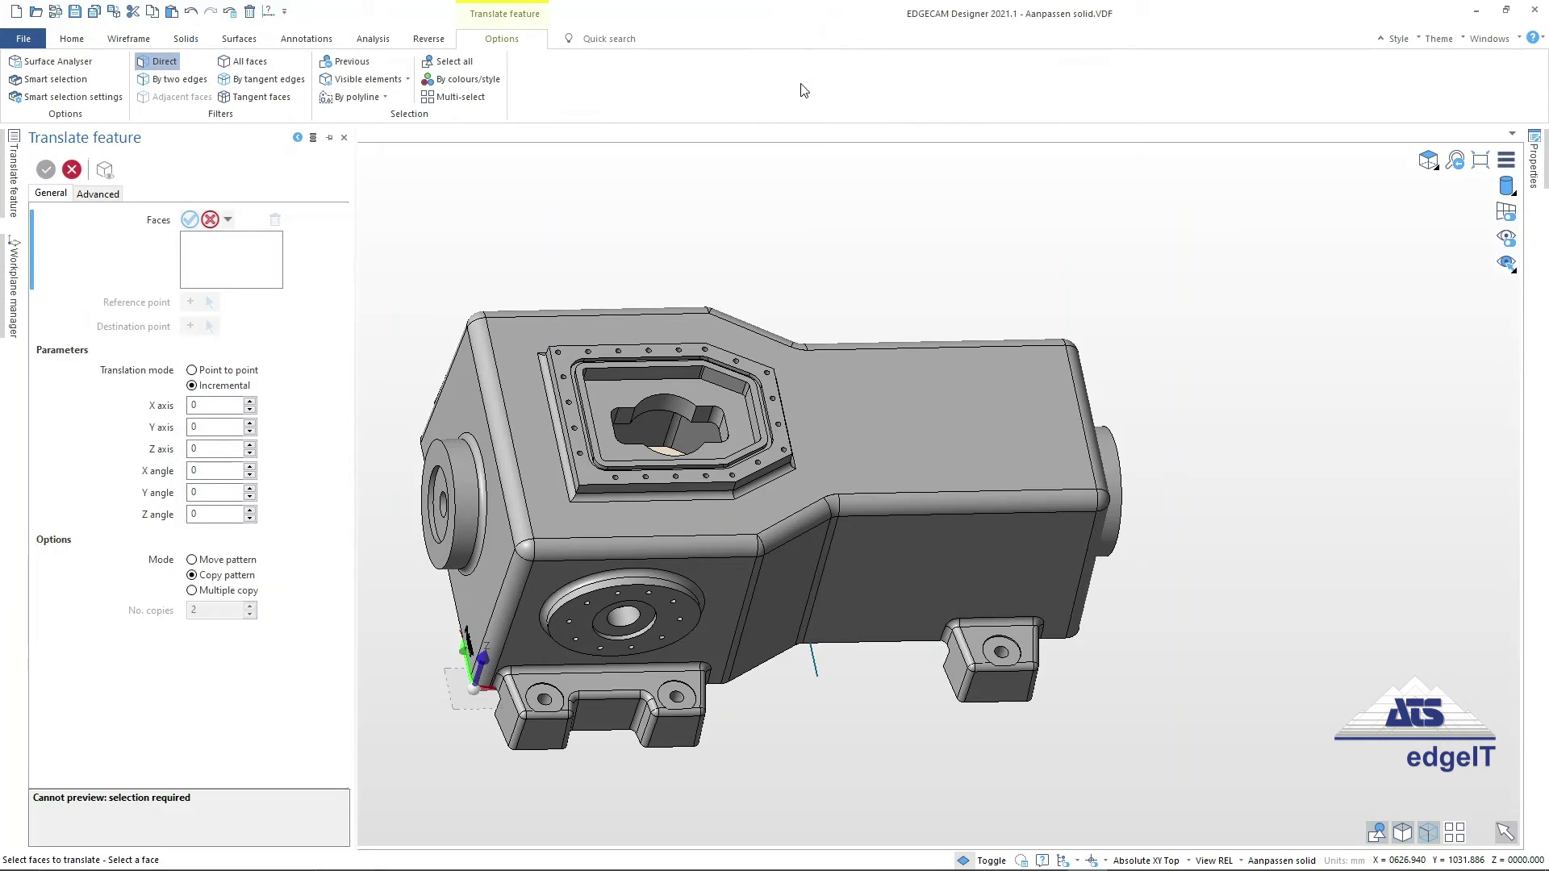
pyautogui.click(1429, 161)
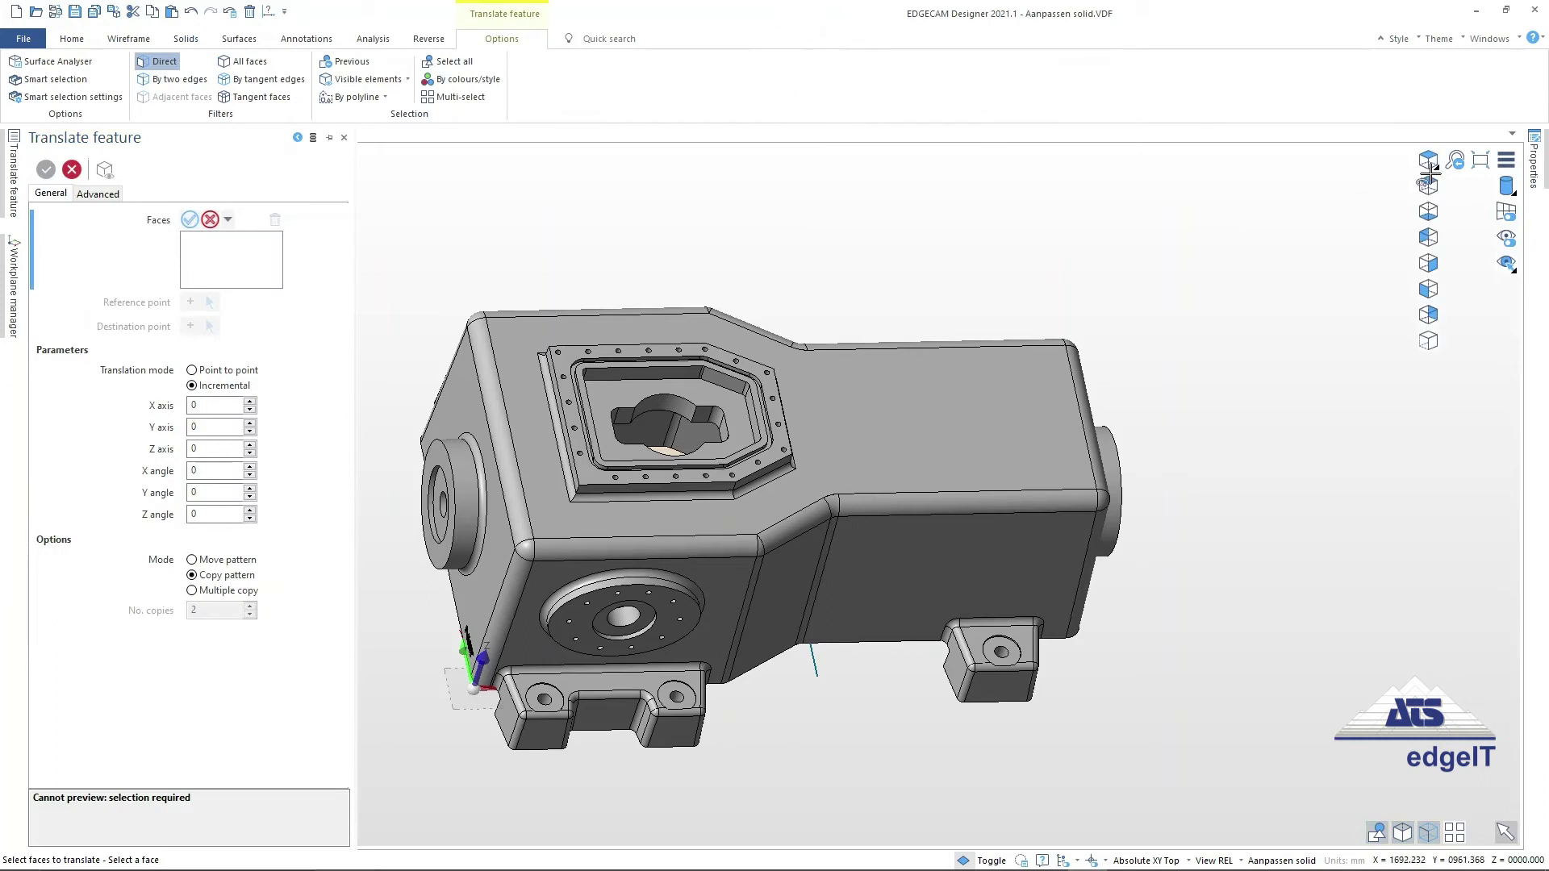
pyautogui.click(1428, 290)
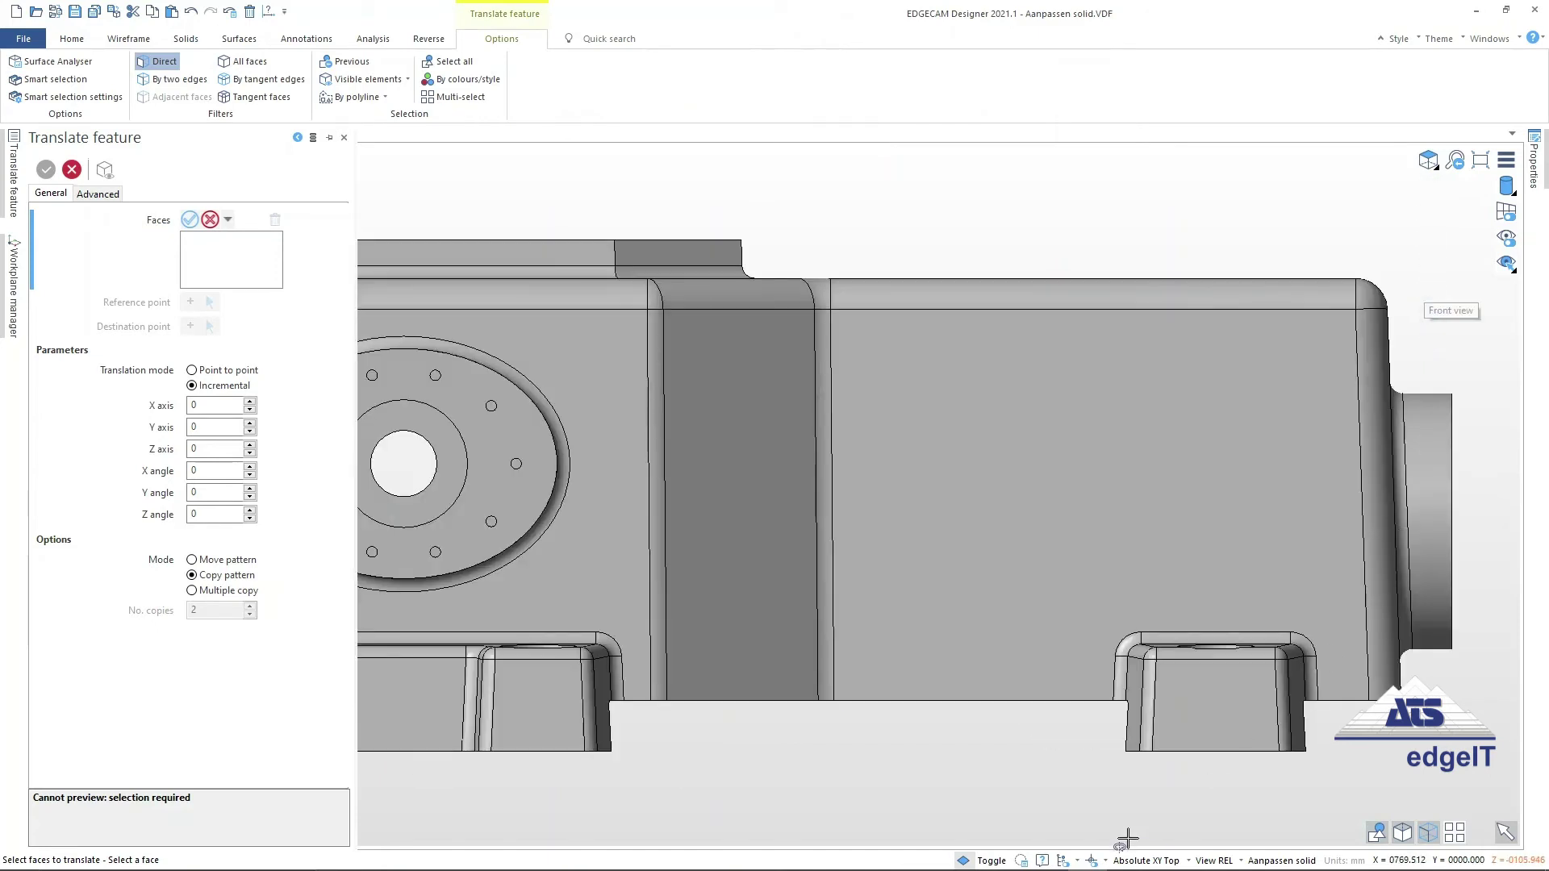
pyautogui.moveTo(1044, 781); pyautogui.dragTo(782, 693, button='middle')
pyautogui.moveTo(812, 497); pyautogui.dragTo(1045, 675)
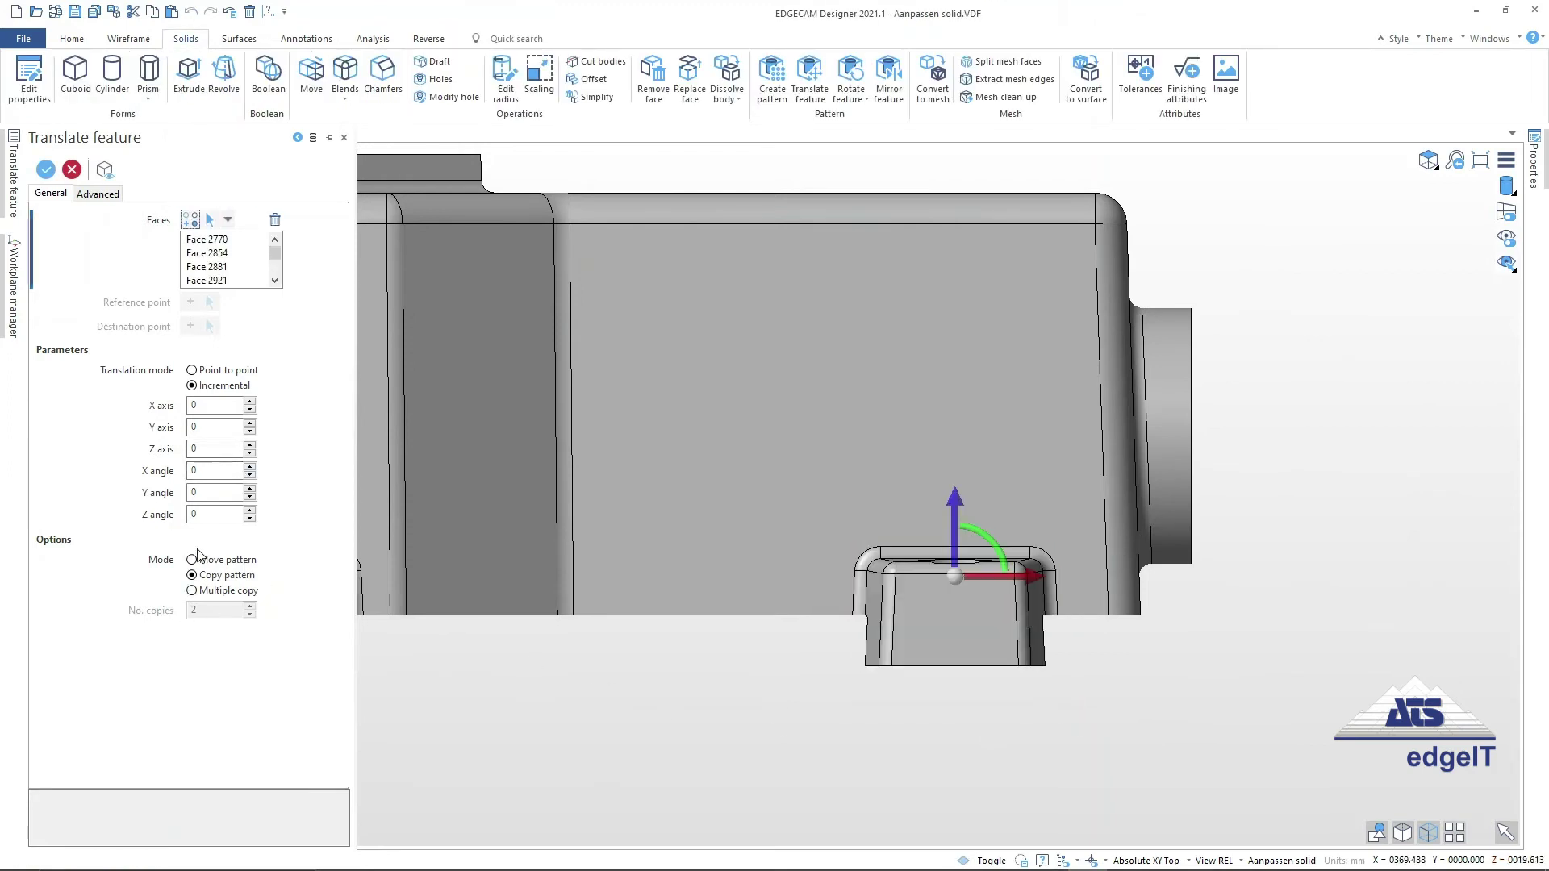
# Step: Copy the selected foot -200 mm along X using the Copy pattern option
pyautogui.click(214, 405)
pyautogui.write('-200')
pyautogui.click(209, 450)
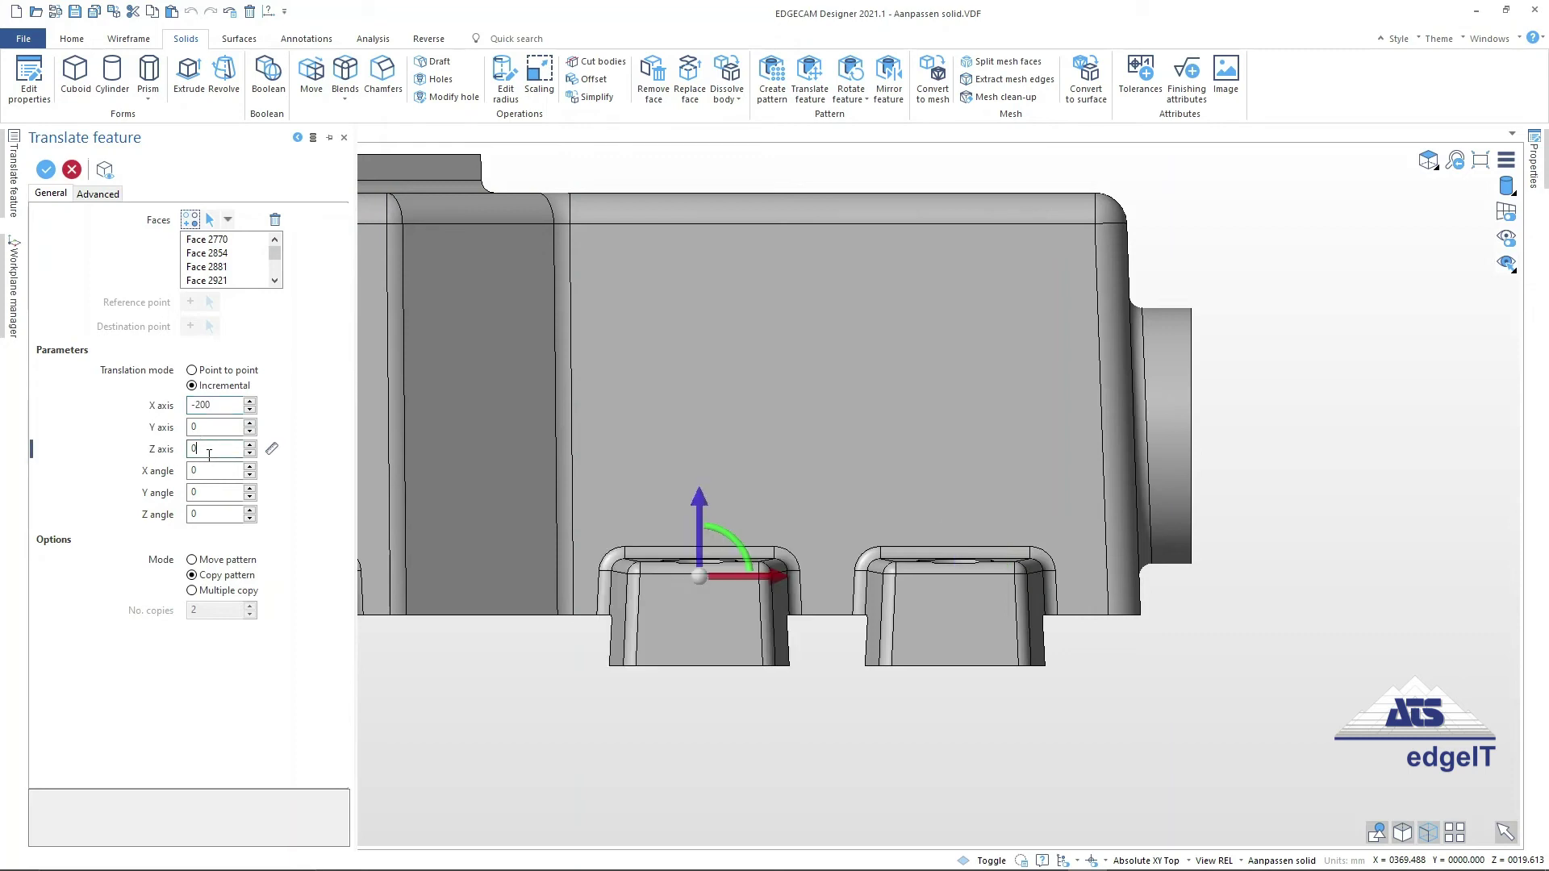
pyautogui.click(47, 173)
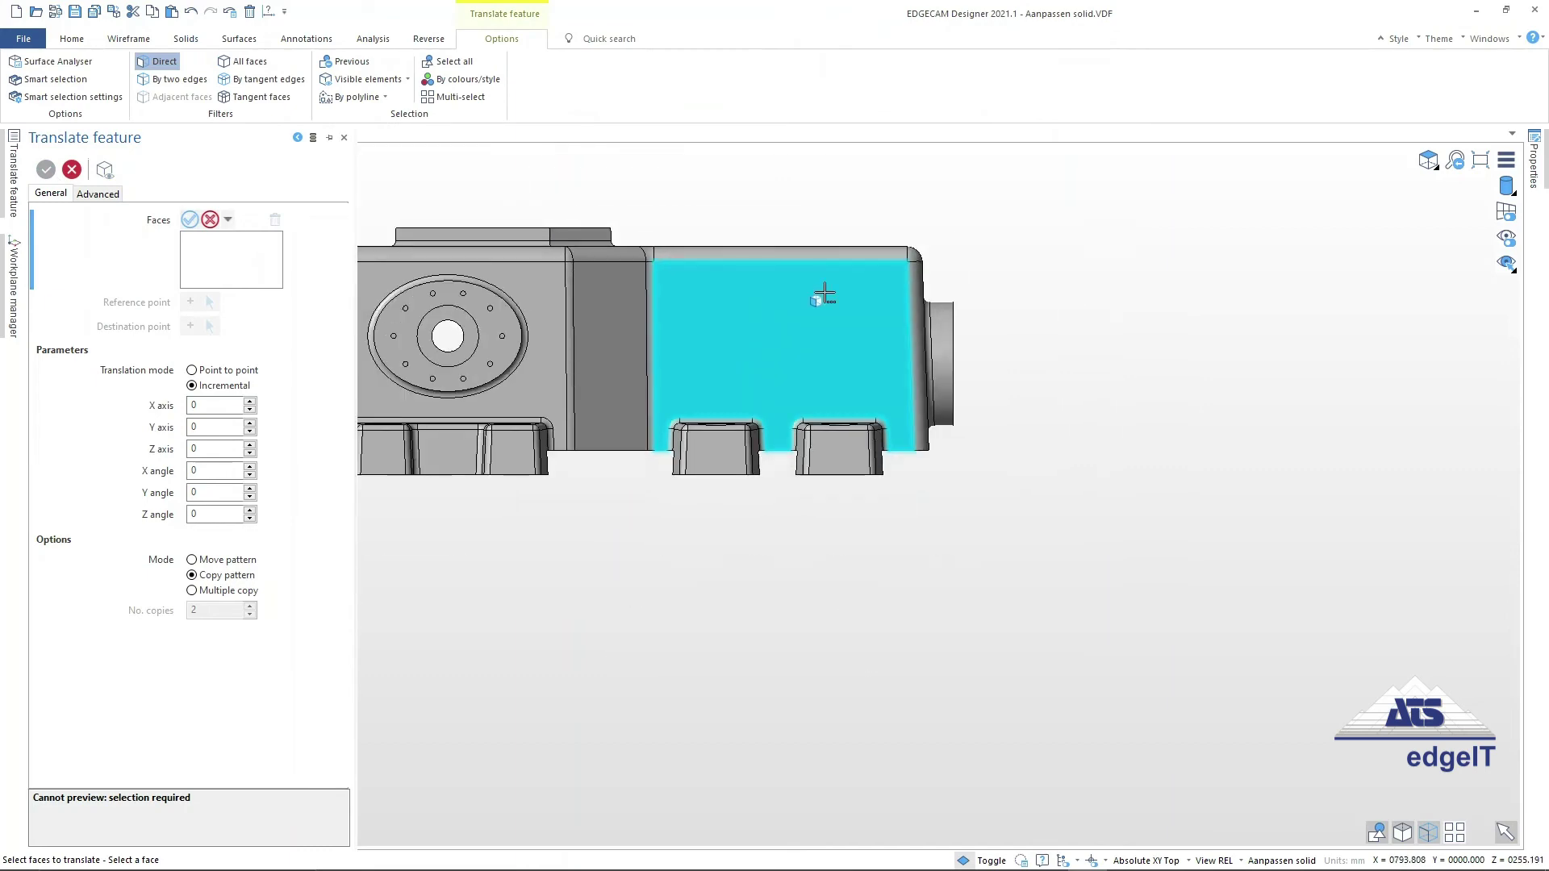
pyautogui.moveTo(1035, 321); pyautogui.dragTo(992, 403, button='middle')
pyautogui.moveTo(989, 414)
pyautogui.mouseDown(button='middle')
pyautogui.moveTo(1024, 422)
pyautogui.moveTo(1028, 377)
pyautogui.mouseUp(button='middle')
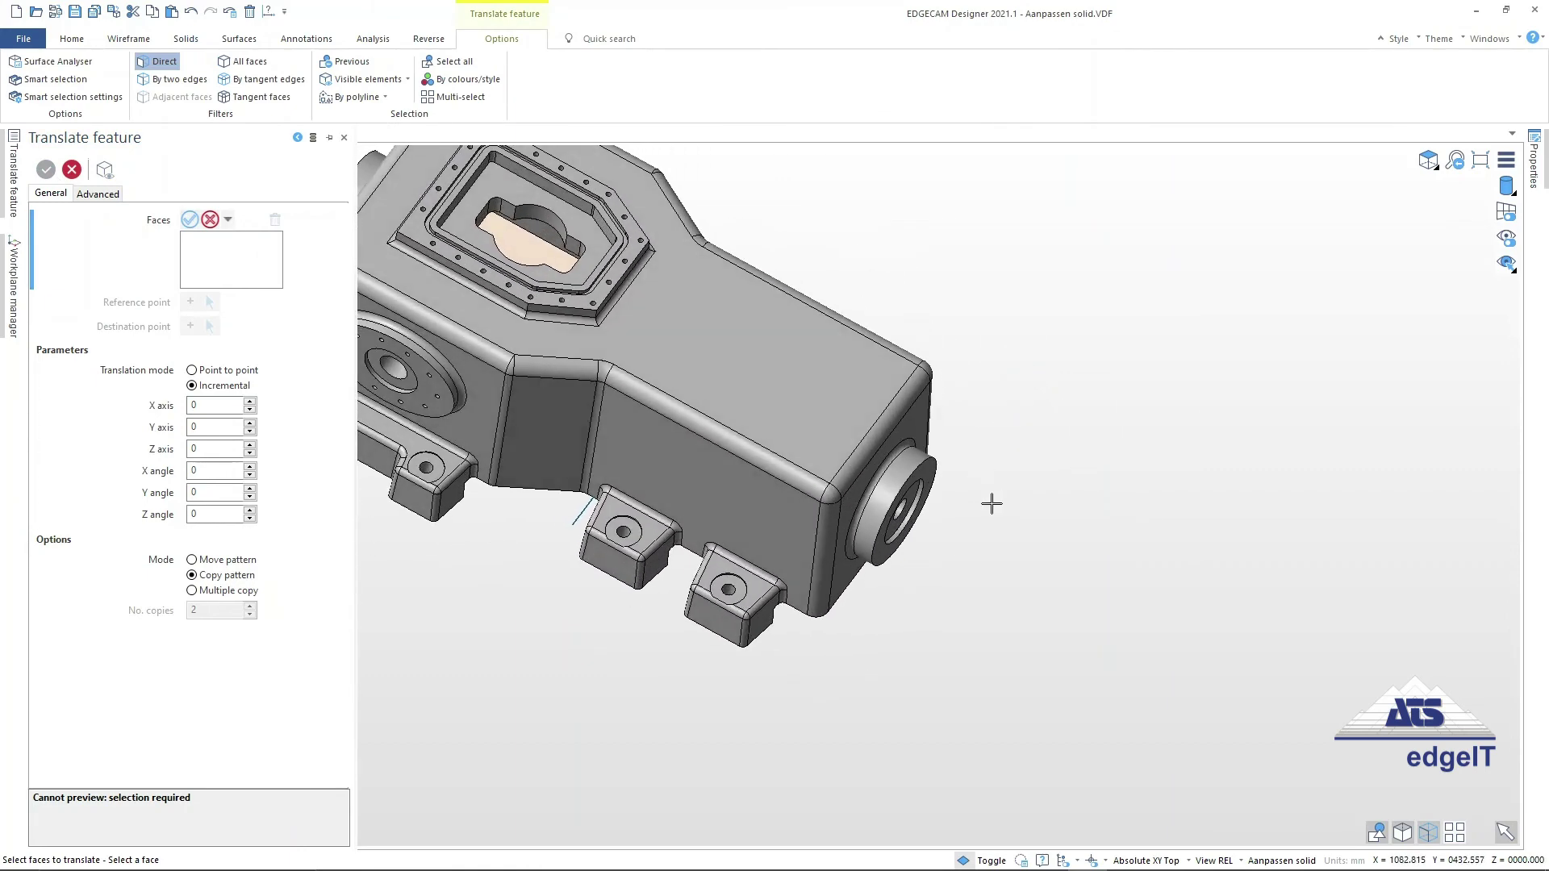
pyautogui.scroll(-3, 983, 496)
pyautogui.scroll(2, 736, 736)
pyautogui.scroll(2, 790, 676)
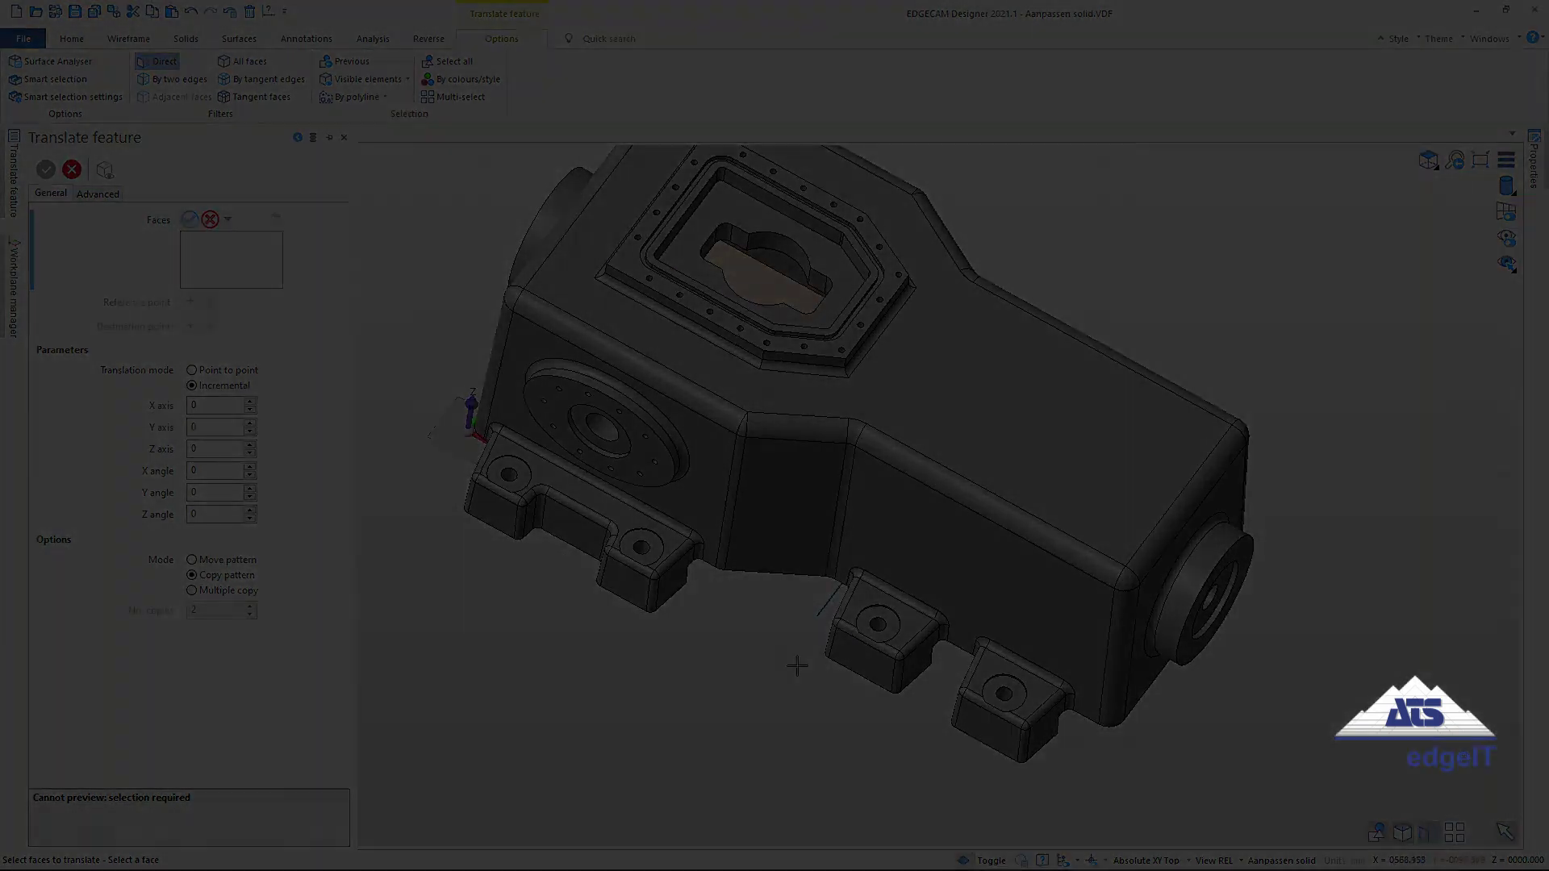